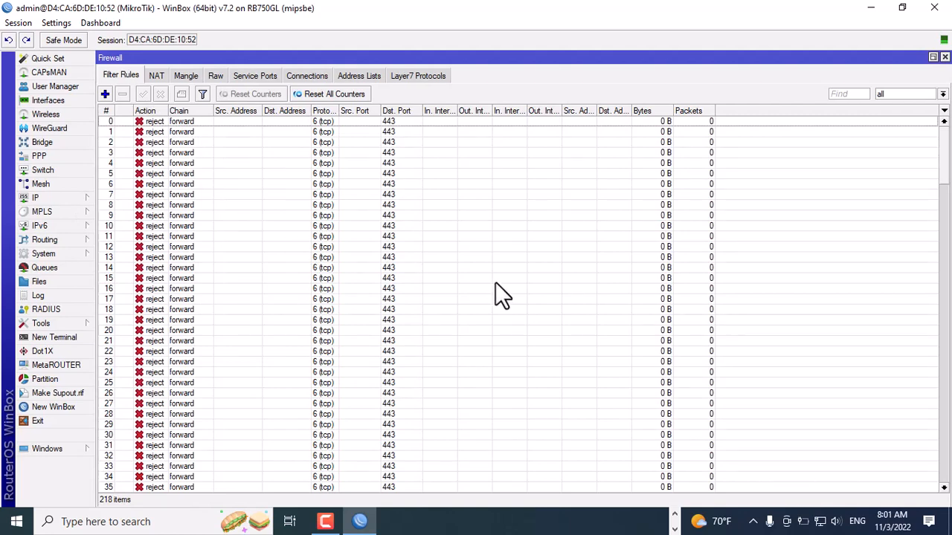
Review the firewall's filter rules and NAT rules, and close the Firewall window.
{"action": "left_click_drag", "start_coordinate": [945, 162], "coordinate": [924, 81]}
{"action": "left_click", "coordinate": [155, 75]}
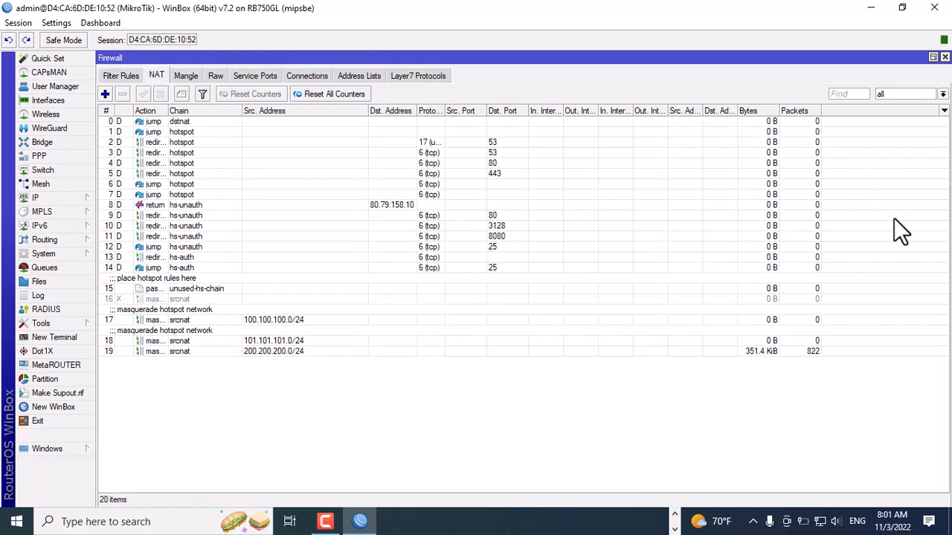
{"action": "left_click", "coordinate": [130, 75]}
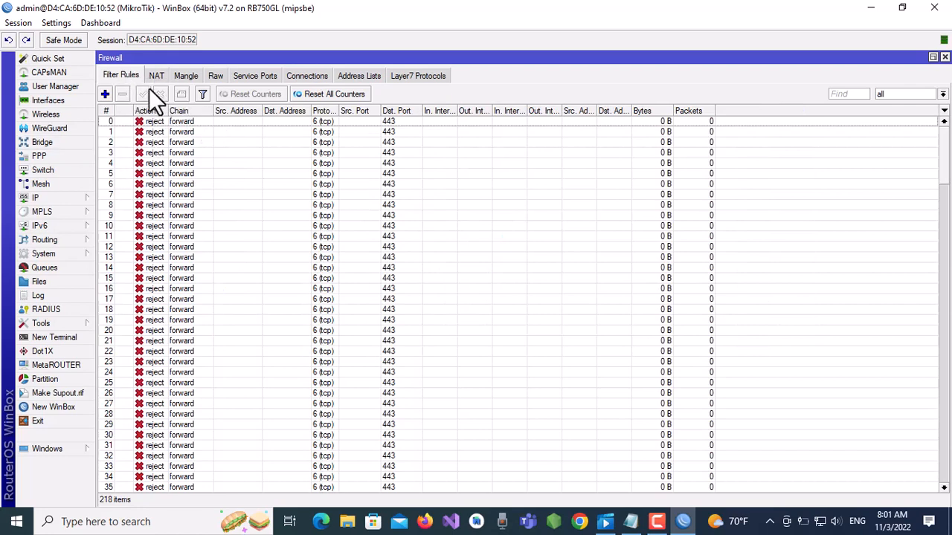
{"action": "left_click", "coordinate": [944, 57]}
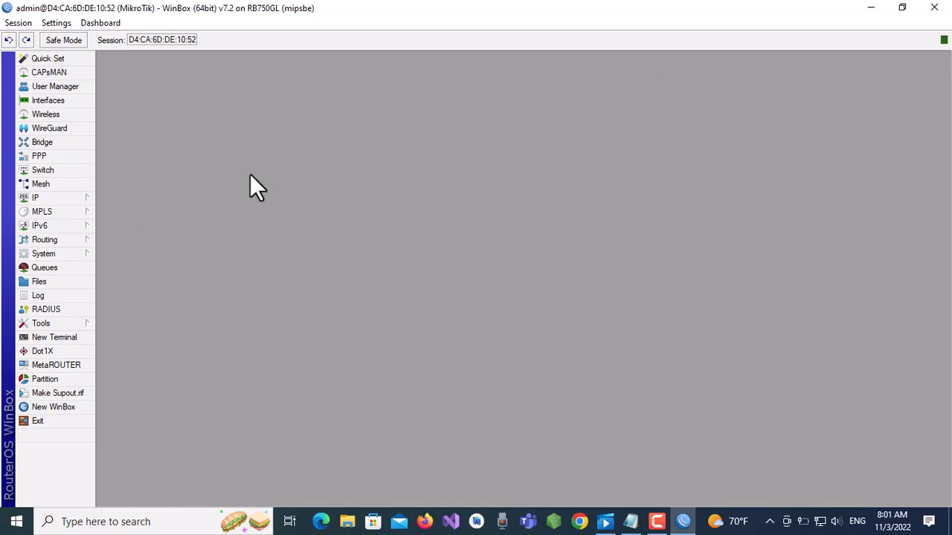
Export the firewall configuration from a new terminal with the command "ip firewall export file=firewall.txt".
{"action": "left_click", "coordinate": [54, 337]}
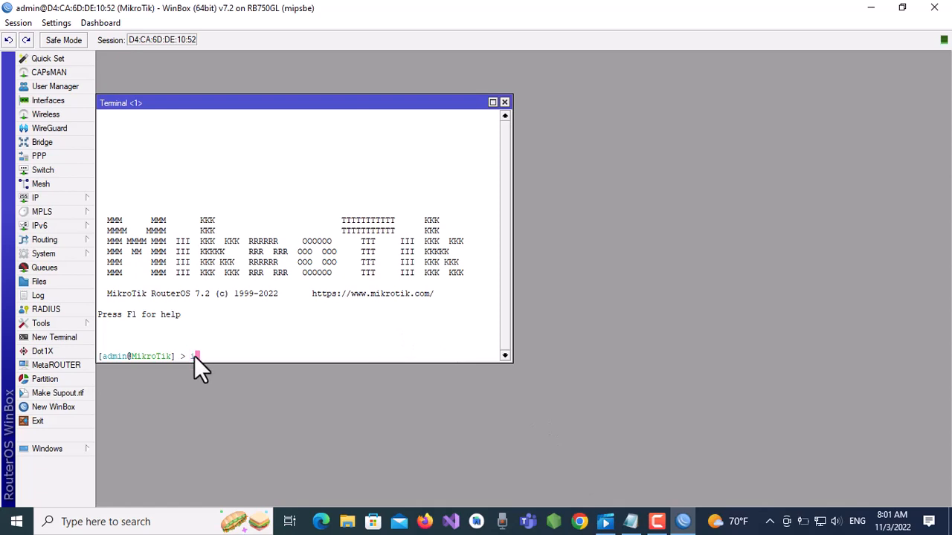
{"action": "type", "text": "rewall export file=fir"}
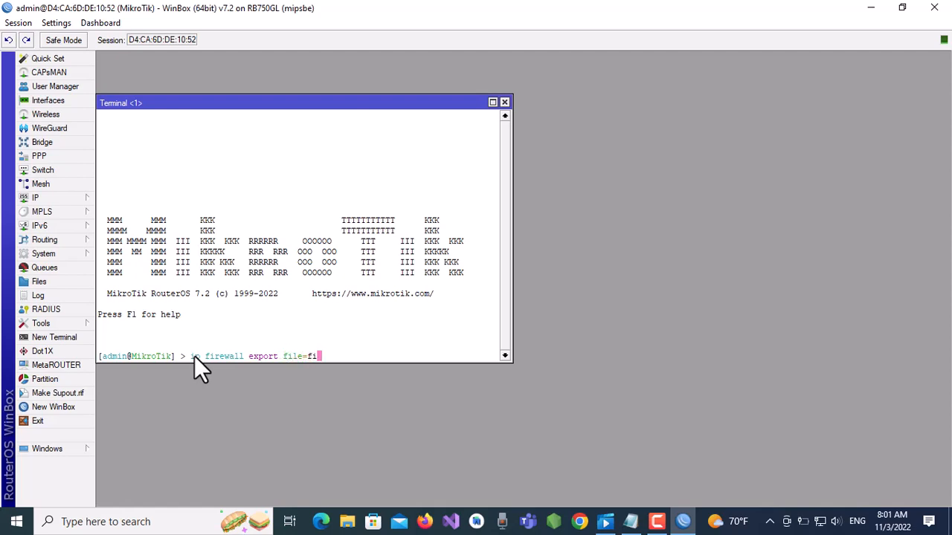
{"action": "type", "text": "ewall.txt"}
{"action": "key", "text": "Return"}
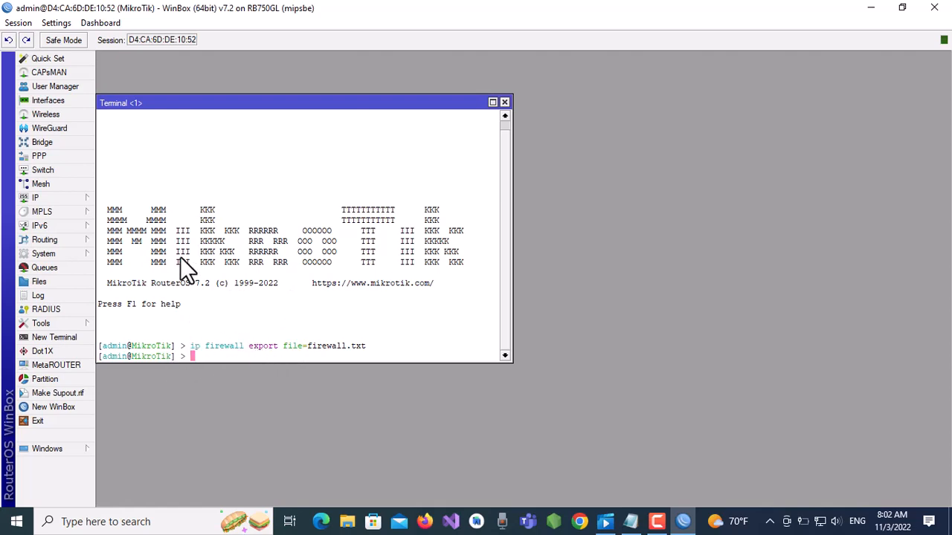
Find the exported firewall.txt.rsc script in the router's file list, check its creation time and copy it.
{"action": "left_click", "coordinate": [44, 280]}
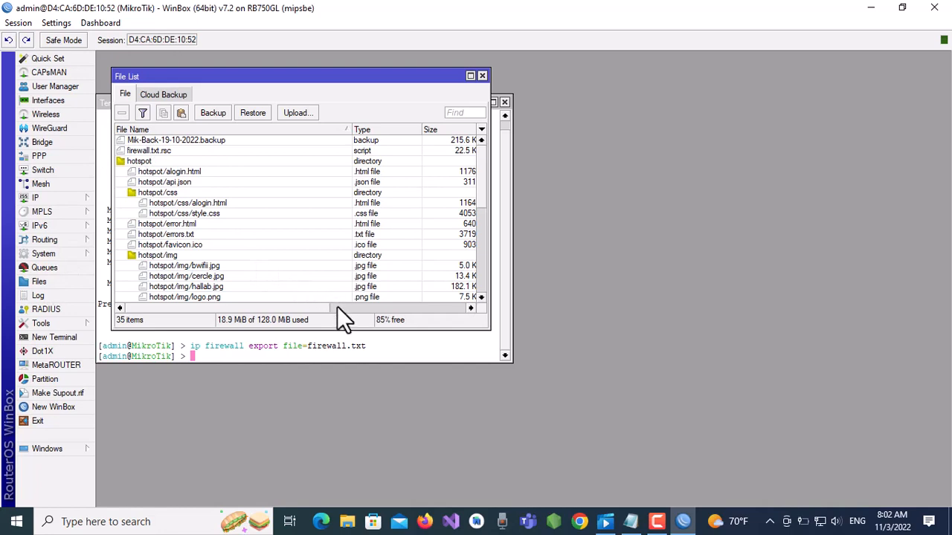
{"action": "left_click", "coordinate": [142, 130]}
{"action": "left_click", "coordinate": [142, 130]}
{"action": "left_click", "coordinate": [147, 149]}
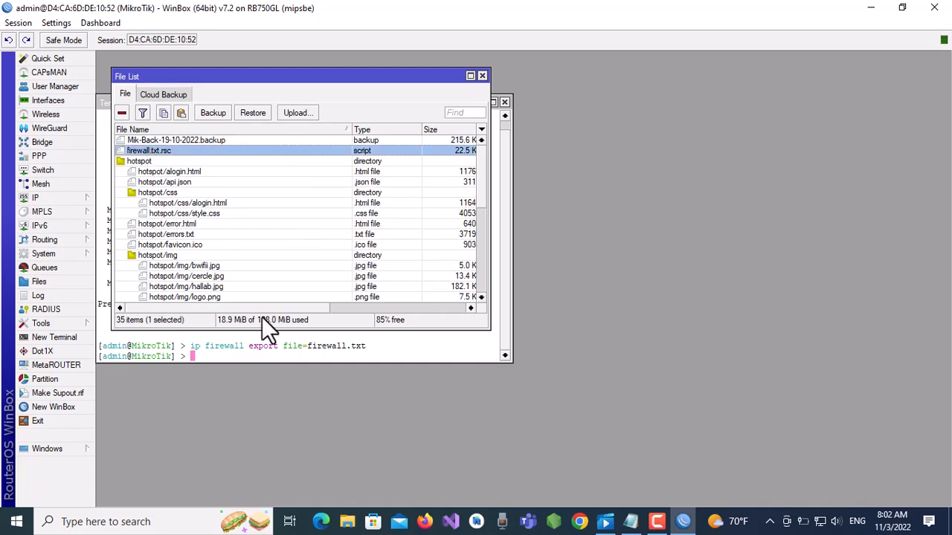
{"action": "left_click_drag", "start_coordinate": [259, 305], "coordinate": [334, 312]}
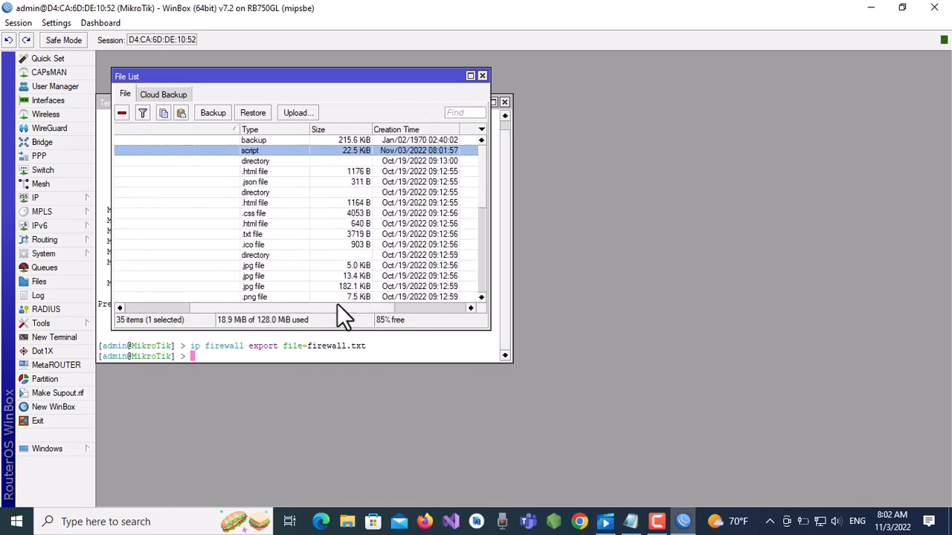
{"action": "left_click_drag", "start_coordinate": [337, 304], "coordinate": [168, 301]}
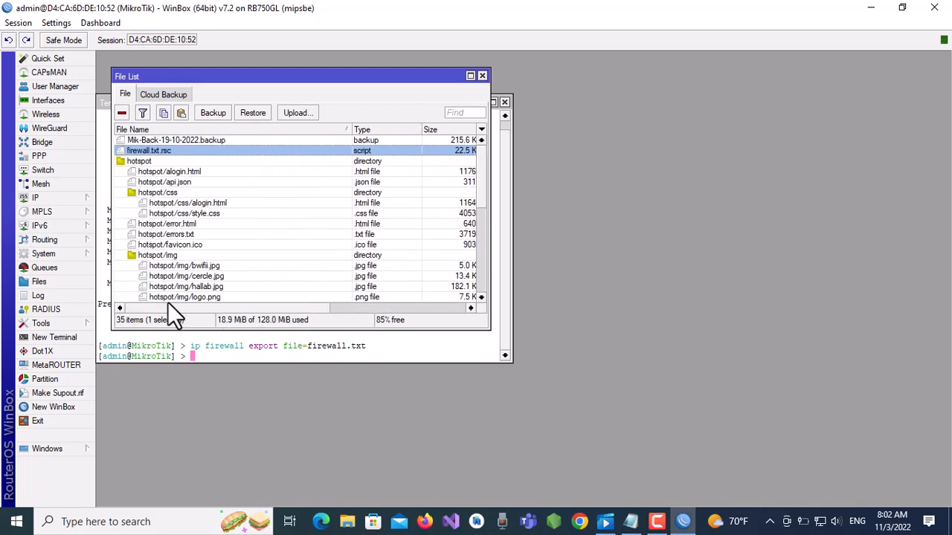
{"action": "left_click", "coordinate": [163, 112]}
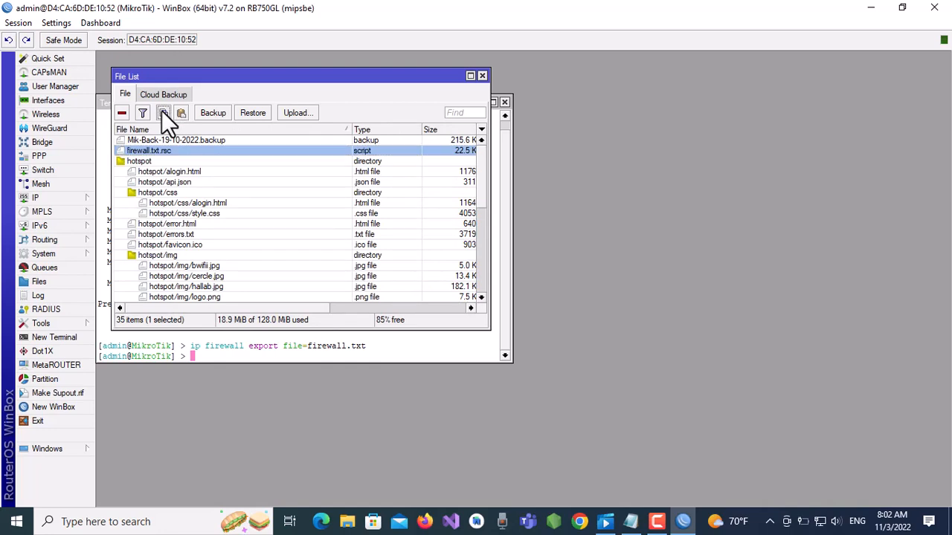
Close the file list and terminal, minimize WinBox and paste the copied firewall.txt.rsc onto the Windows desktop.
{"action": "left_click", "coordinate": [482, 76]}
{"action": "left_click", "coordinate": [505, 102]}
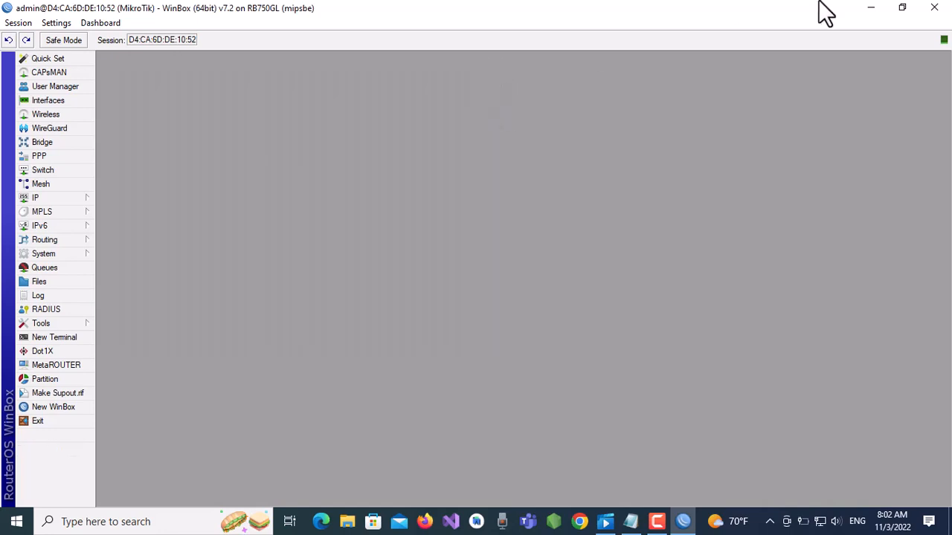
{"action": "left_click", "coordinate": [874, 11]}
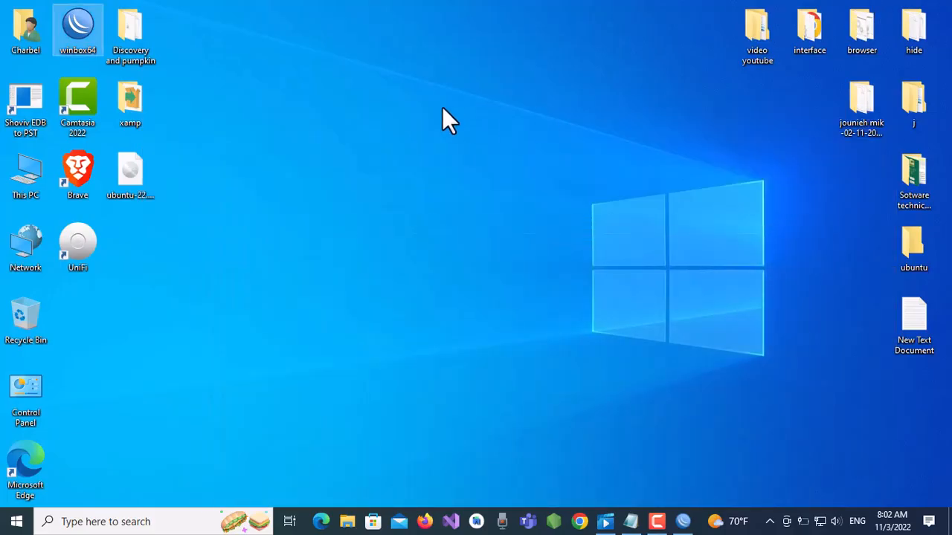
{"action": "right_click", "coordinate": [442, 107]}
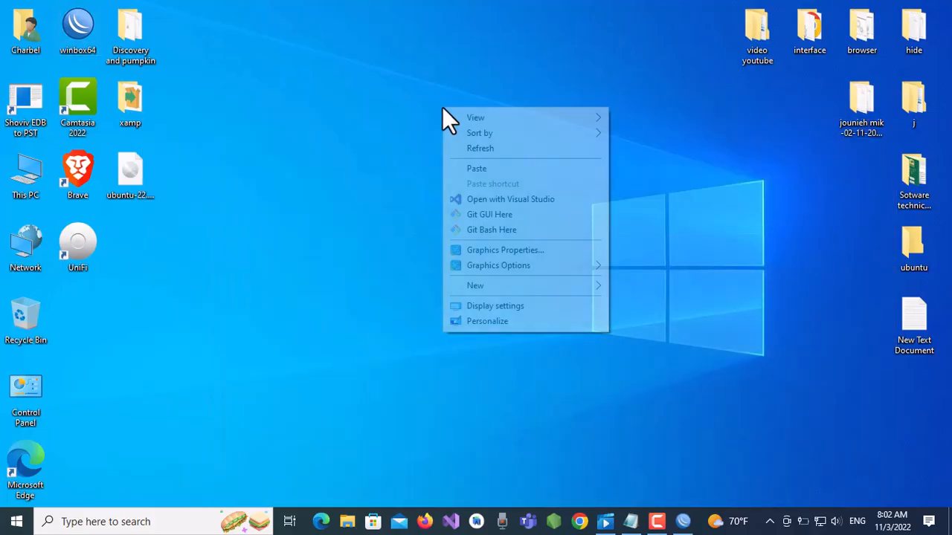
{"action": "left_click", "coordinate": [475, 169]}
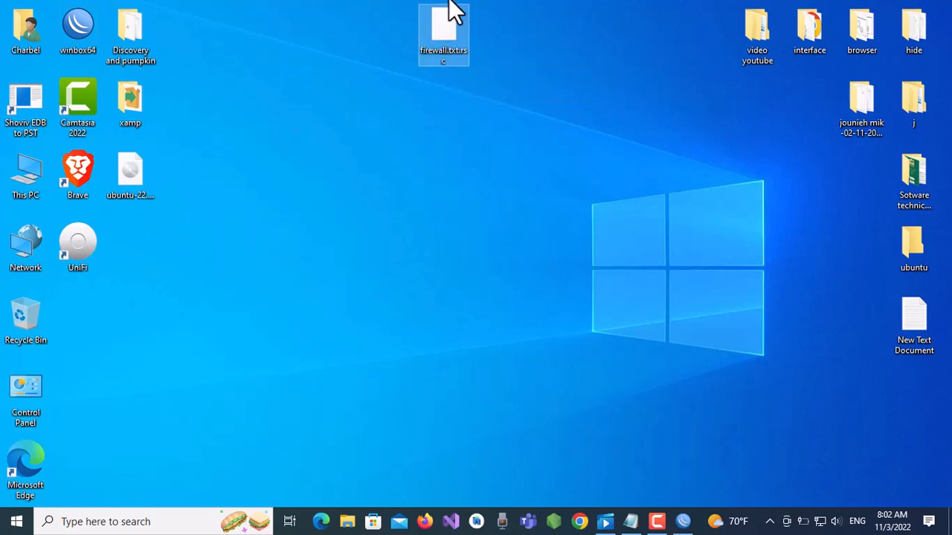
{"action": "left_click", "coordinate": [459, 173]}
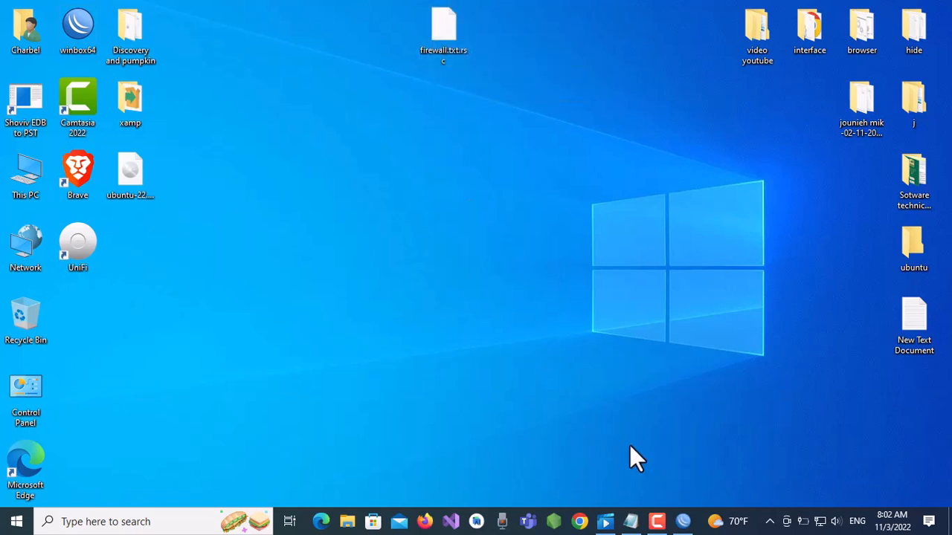
Switch back to WinBox and open the IP firewall's filter rules.
{"action": "mouse_move", "coordinate": [683, 523]}
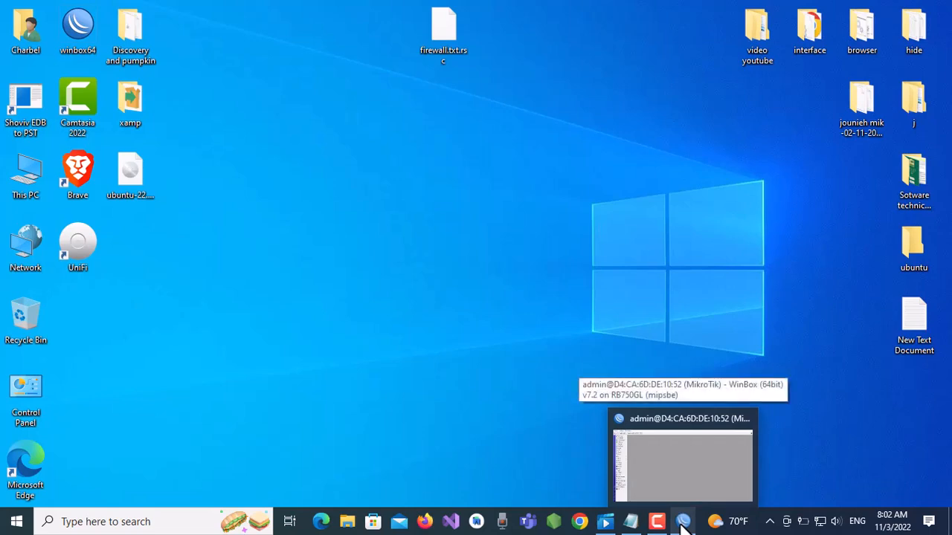
{"action": "left_click", "coordinate": [682, 523]}
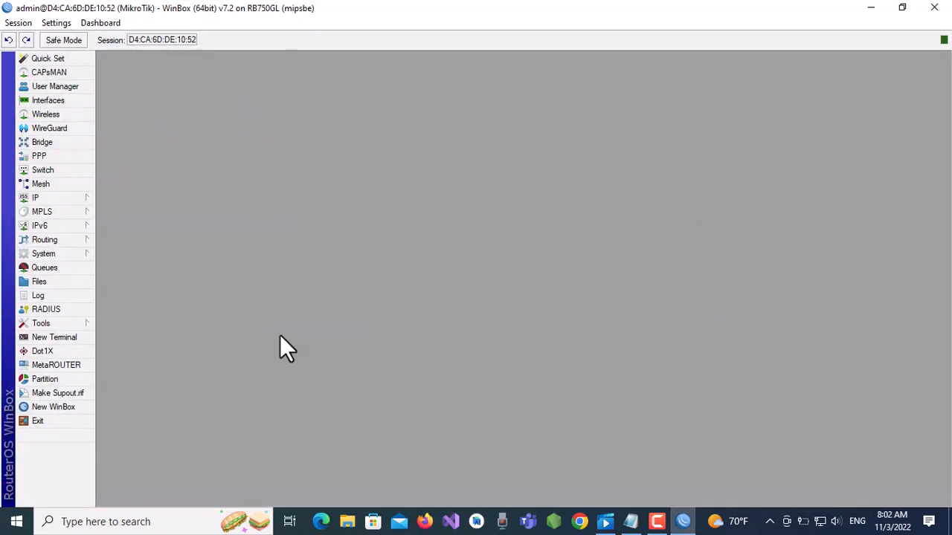
{"action": "left_click", "coordinate": [81, 209]}
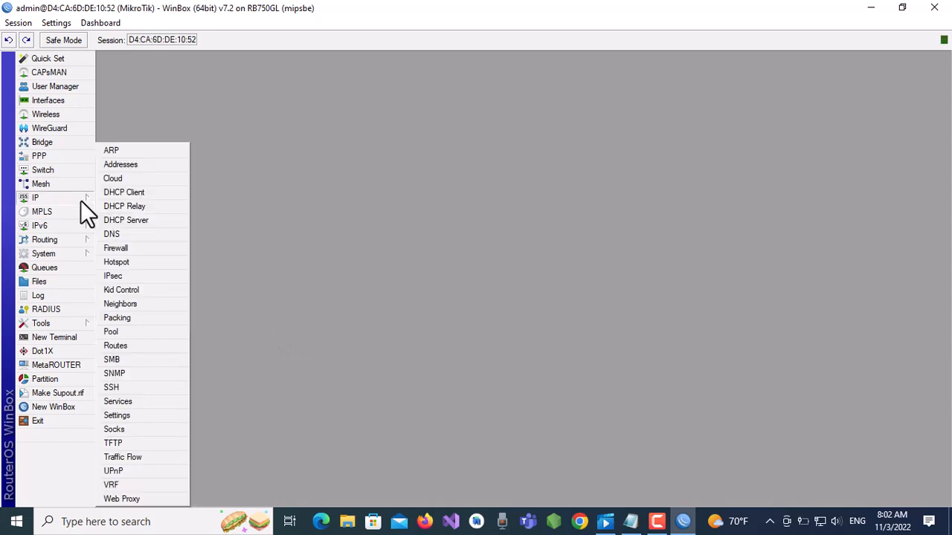
{"action": "left_click", "coordinate": [132, 247]}
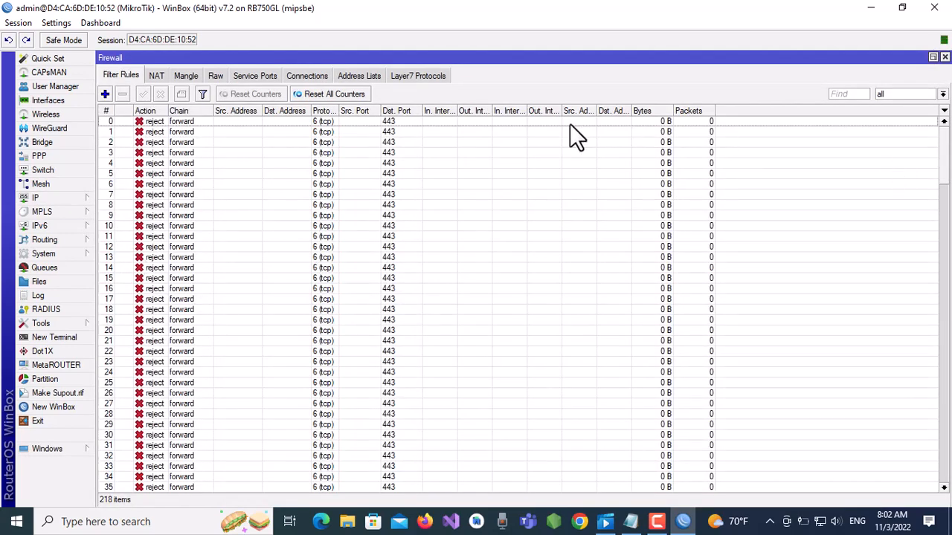
Select firewall filter rules 0 through 19 together, adding the skipped rule 14 to the selection.
{"action": "left_click", "coordinate": [122, 124]}
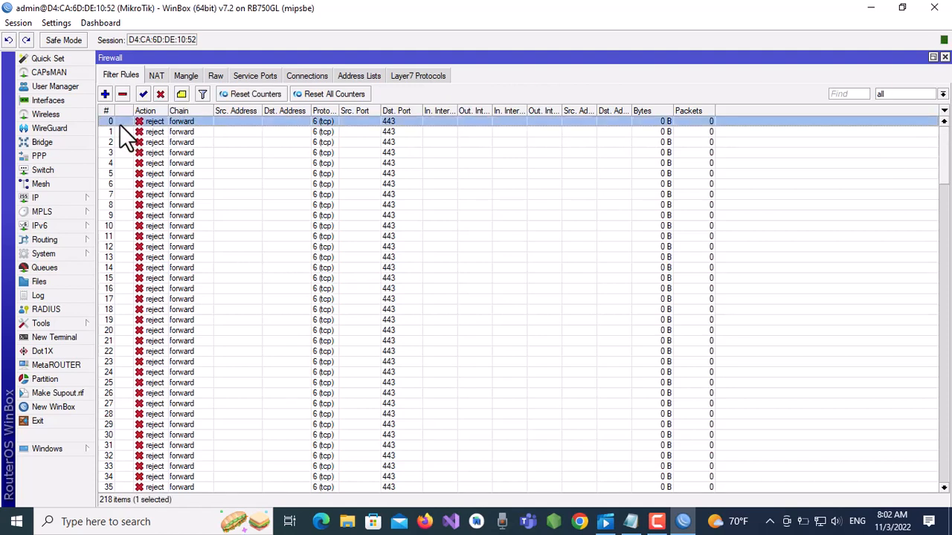
{"action": "left_click", "coordinate": [120, 132], "text": "shift"}
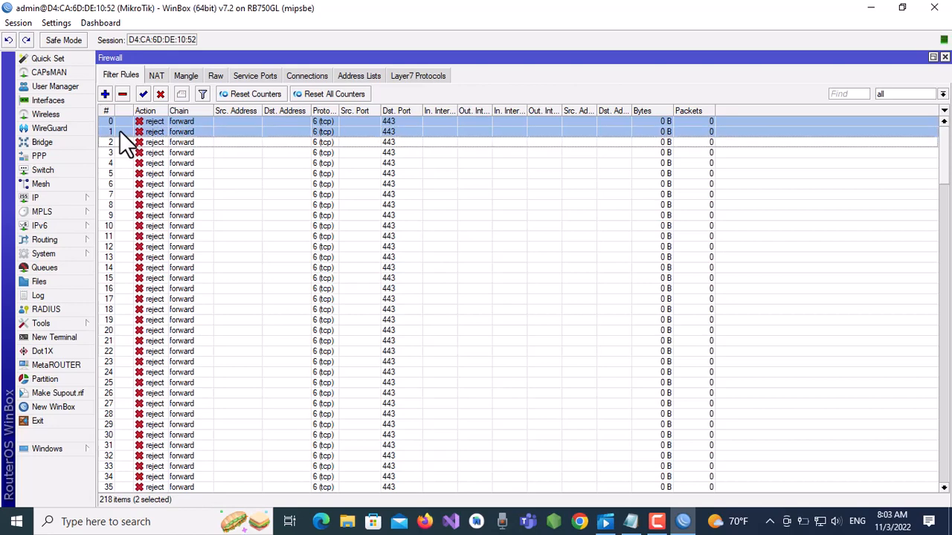
{"action": "key", "text": "shift+Down"}
{"action": "key", "text": "shift+Down"}
{"action": "key", "text": "shift+Down"}
{"action": "key", "text": "shift+Down"}
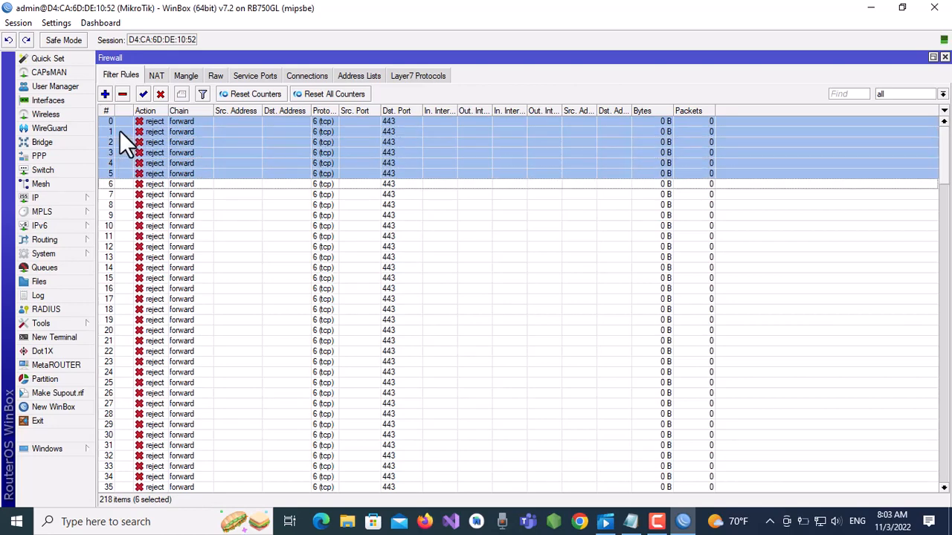
{"action": "key", "text": "shift+Down"}
{"action": "key", "text": "shift+Down"}
{"action": "key", "text": "shift+Down"}
{"action": "key", "text": "shift+Down"}
{"action": "key", "text": "shift+Down"}
{"action": "key", "text": "shift+Down"}
{"action": "key", "text": "shift+Down"}
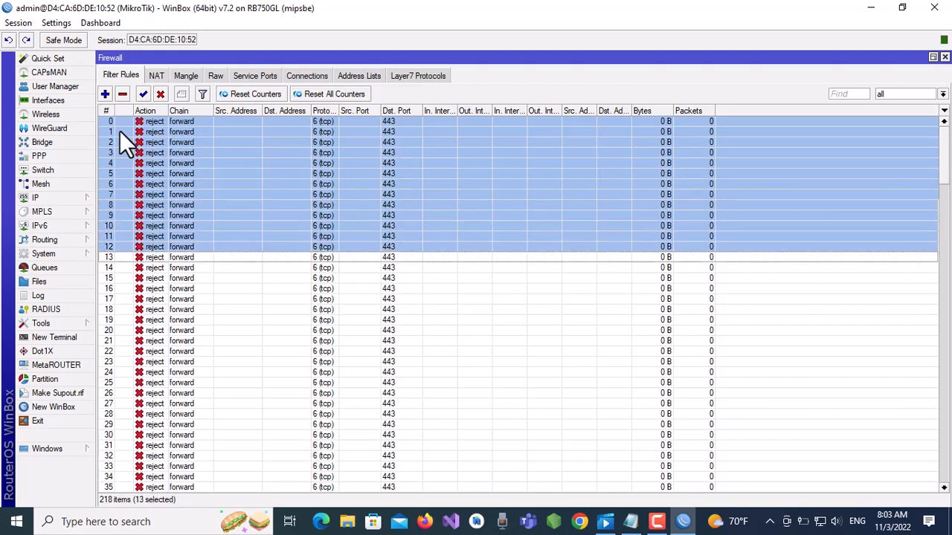
{"action": "key", "text": "shift+Down"}
{"action": "key", "text": "shift+Down"}
{"action": "key", "text": "shift+Down"}
{"action": "key", "text": "shift+Down"}
{"action": "key", "text": "shift+Down"}
{"action": "key", "text": "shift+Down"}
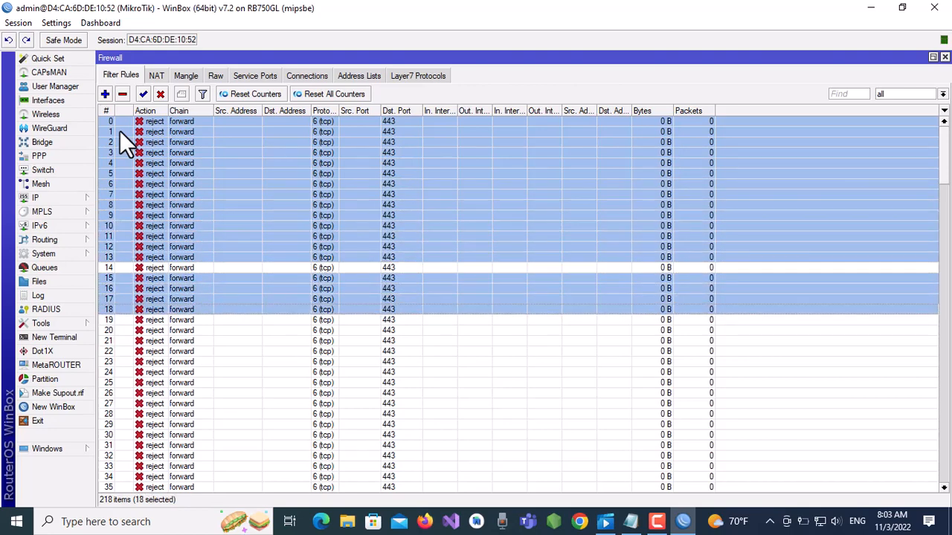
{"action": "left_click", "coordinate": [163, 266], "text": "ctrl"}
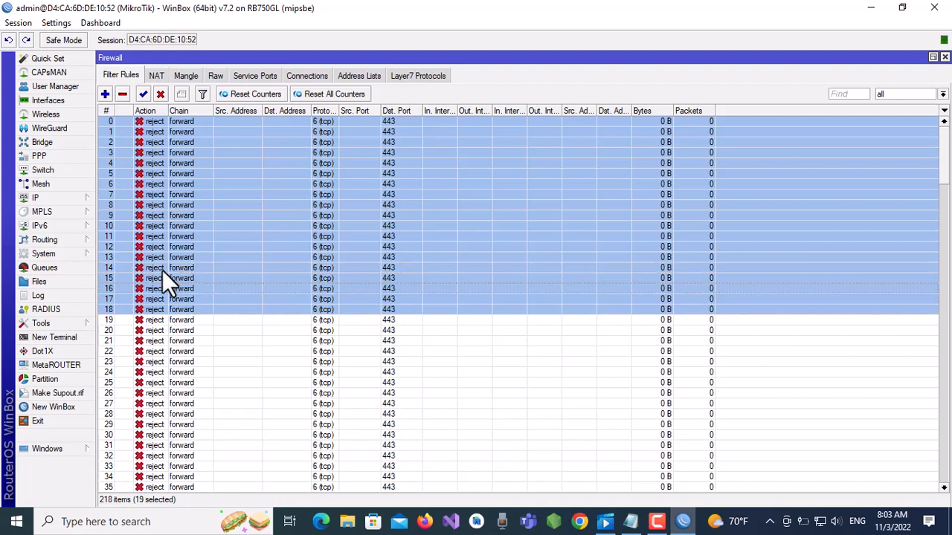
{"action": "left_click", "coordinate": [162, 323], "text": "ctrl"}
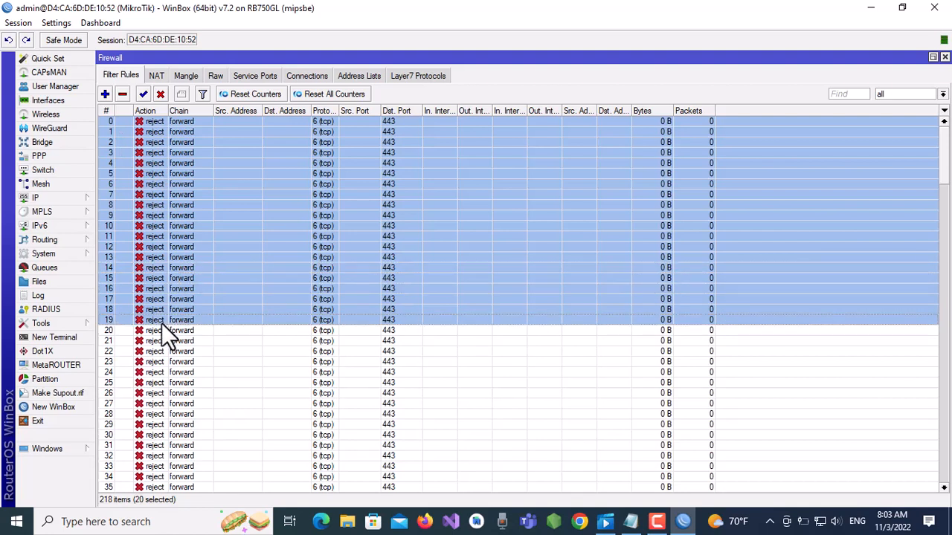
Extend the filter rule selection from rule 20 through rule 46, including the skipped rule 43.
{"action": "key", "text": "shift+Down"}
{"action": "key", "text": "shift+Down"}
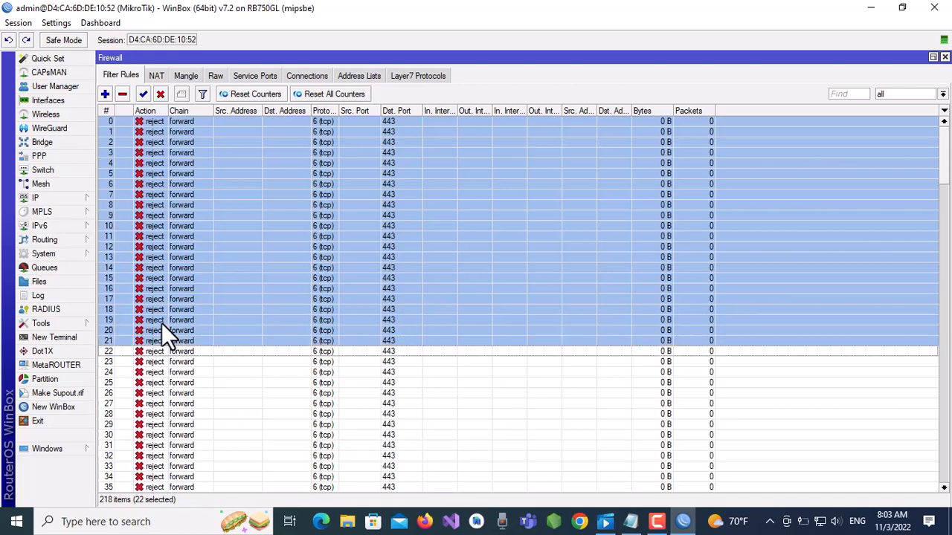
{"action": "key", "text": "shift+Down"}
{"action": "key", "text": "shift+Down"}
{"action": "key", "text": "shift+Down"}
{"action": "key", "text": "shift+Down"}
{"action": "key", "text": "shift+Down"}
{"action": "key", "text": "shift+Down"}
{"action": "key", "text": "shift+Down"}
{"action": "key", "text": "shift+Down"}
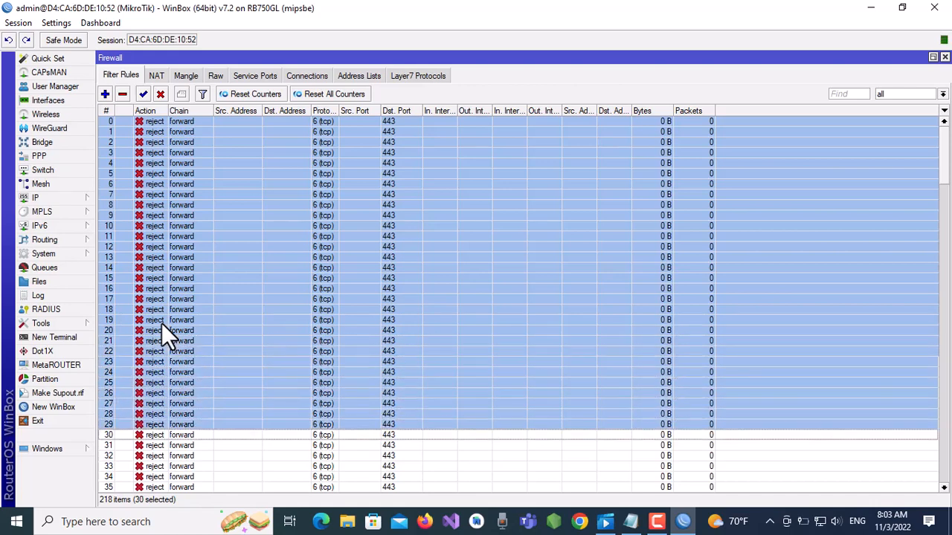
{"action": "key", "text": "shift+Down"}
{"action": "key", "text": "shift+Down"}
{"action": "key", "text": "shift+Down"}
{"action": "key", "text": "shift+Down"}
{"action": "key", "text": "shift+Down"}
{"action": "key", "text": "shift+Down"}
{"action": "key", "text": "shift+Down"}
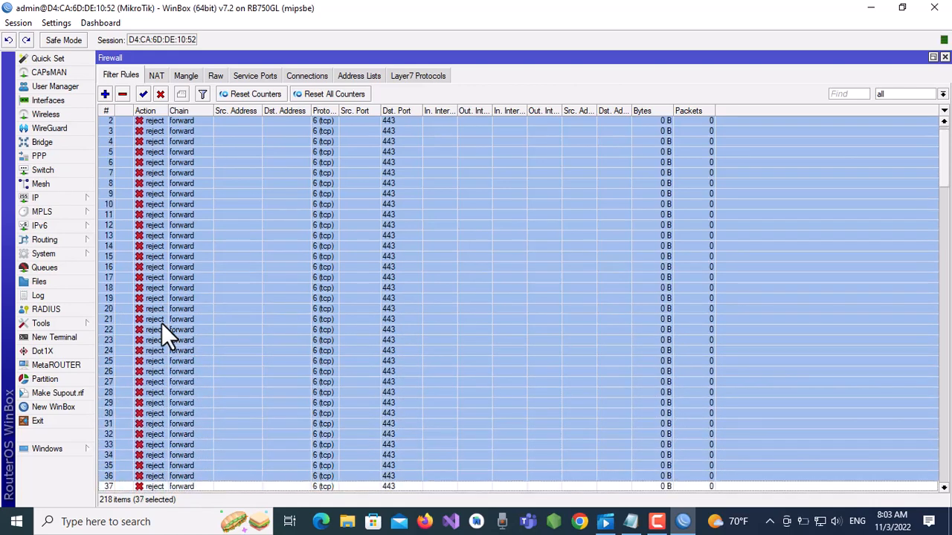
{"action": "key", "text": "shift+Down"}
{"action": "key", "text": "shift+Down"}
{"action": "key", "text": "shift+Down"}
{"action": "key", "text": "shift+Down"}
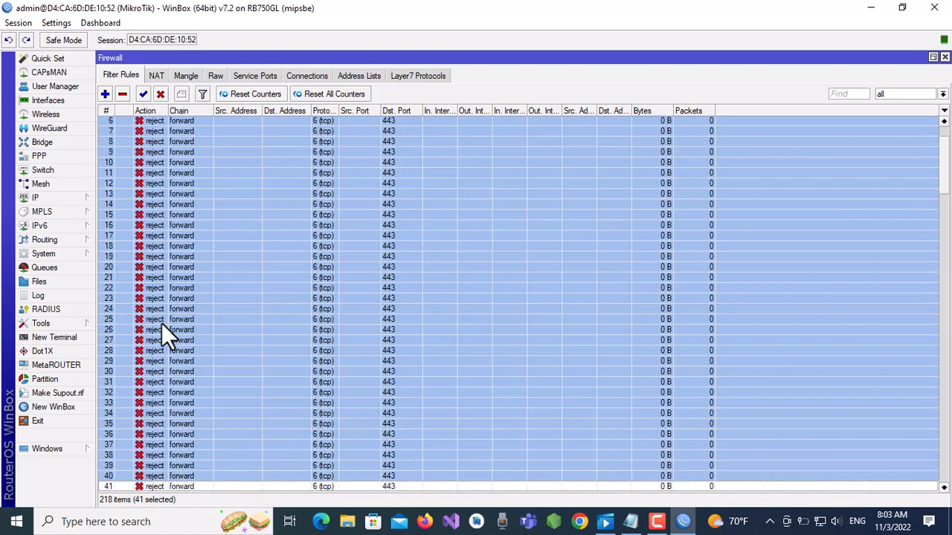
{"action": "key", "text": "shift+Down"}
{"action": "key", "text": "shift+Down"}
{"action": "key", "text": "shift+Down"}
{"action": "key", "text": "shift+Down"}
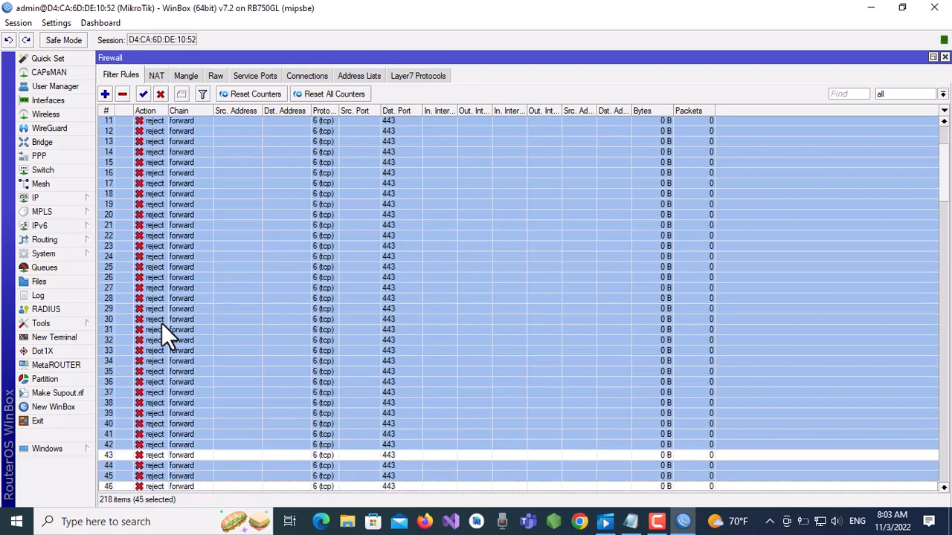
{"action": "left_click", "coordinate": [153, 455], "text": "ctrl"}
{"action": "left_click", "coordinate": [154, 485], "text": "ctrl"}
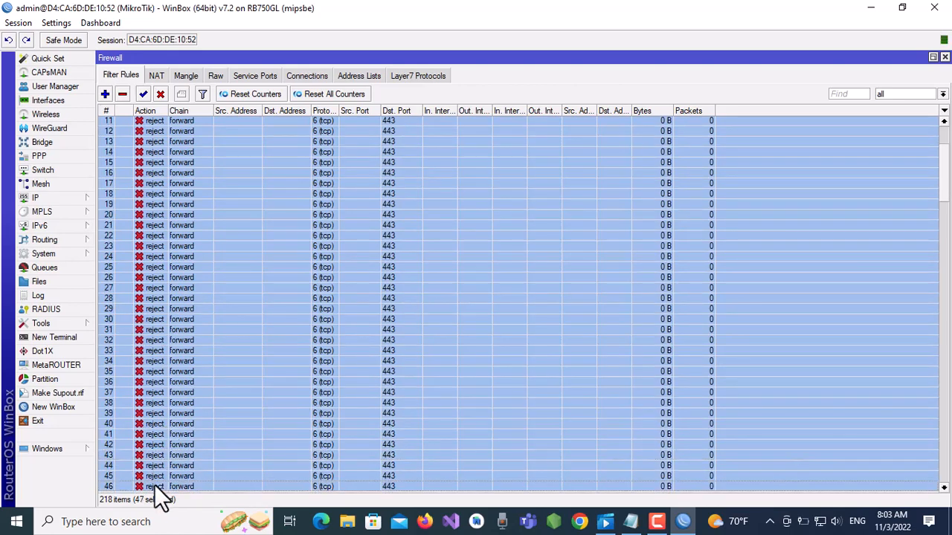
Extend the filter rule selection from rule 47 through rule 100, including the skipped rules 50 and 90.
{"action": "key", "text": "shift+Down"}
{"action": "key", "text": "shift+Down"}
{"action": "key", "text": "shift+Down"}
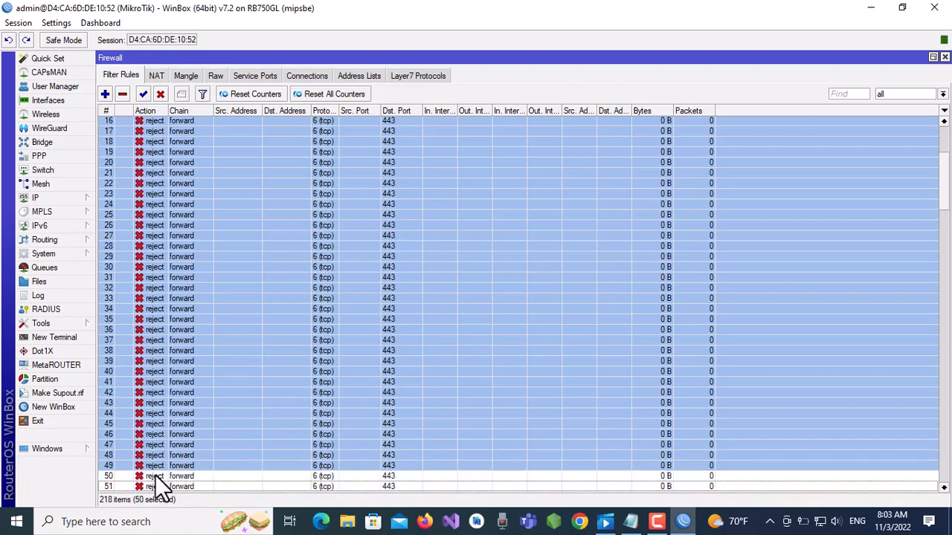
{"action": "left_click", "coordinate": [155, 476], "text": "ctrl"}
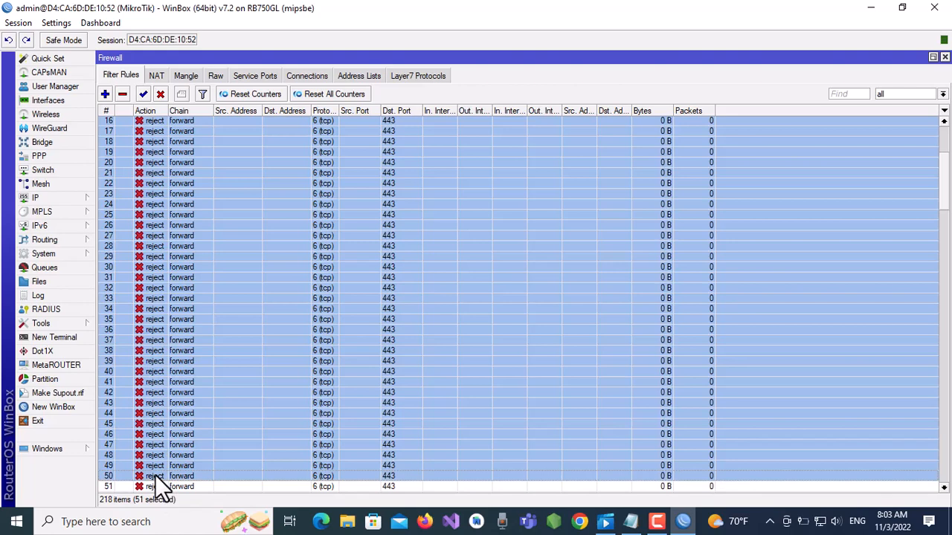
{"action": "key", "text": "shift+Down"}
{"action": "key", "text": "shift+Down"}
{"action": "key", "text": "shift+Down"}
{"action": "key", "text": "shift+Down"}
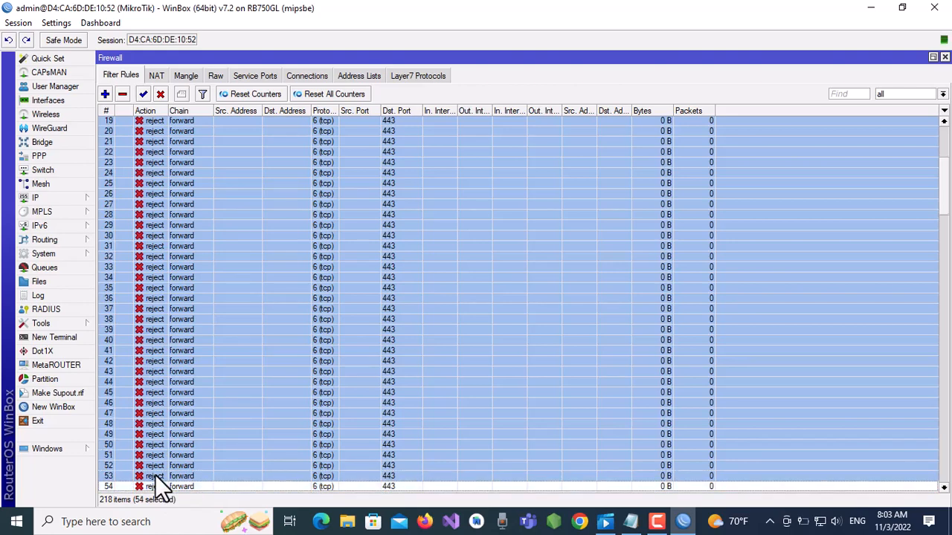
{"action": "key", "text": "shift+Down"}
{"action": "key", "text": "shift+Down"}
{"action": "key", "text": "shift+Down"}
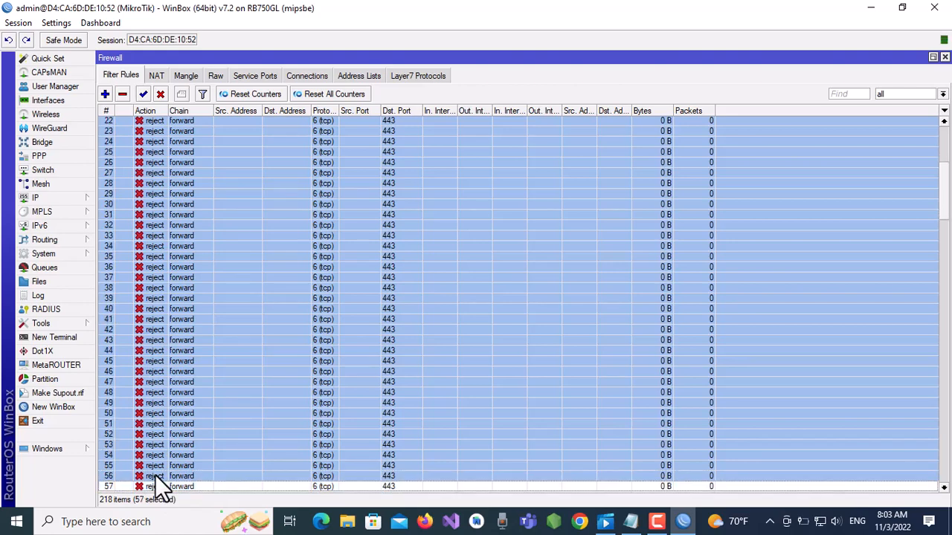
{"action": "key", "text": "shift+Down"}
{"action": "key", "text": "shift+Down"}
{"action": "key", "text": "shift+Down"}
{"action": "key", "text": "shift+Down"}
{"action": "key", "text": "shift+Down"}
{"action": "key", "text": "shift+Down"}
{"action": "key", "text": "shift+Down"}
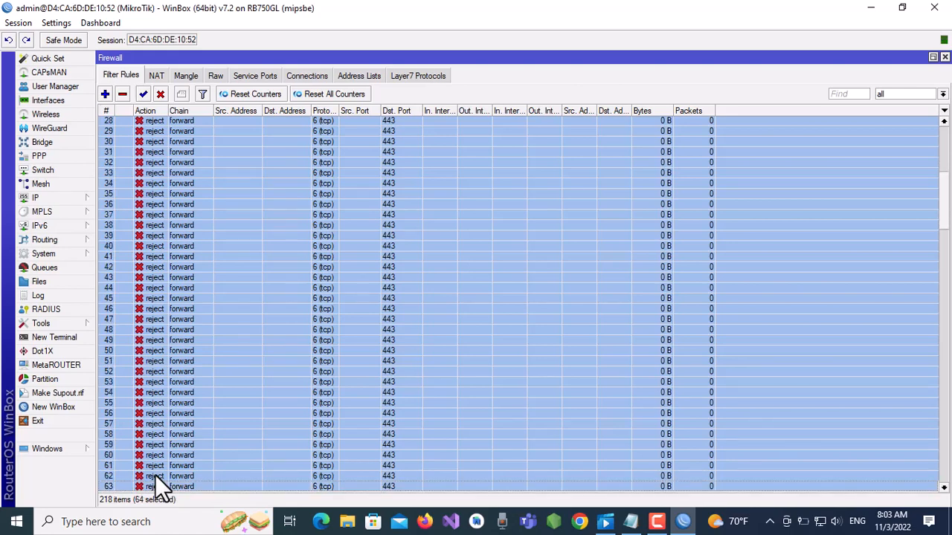
{"action": "key", "text": "shift+Down"}
{"action": "key", "text": "shift+Down"}
{"action": "key", "text": "shift+Down"}
{"action": "key", "text": "shift+Down"}
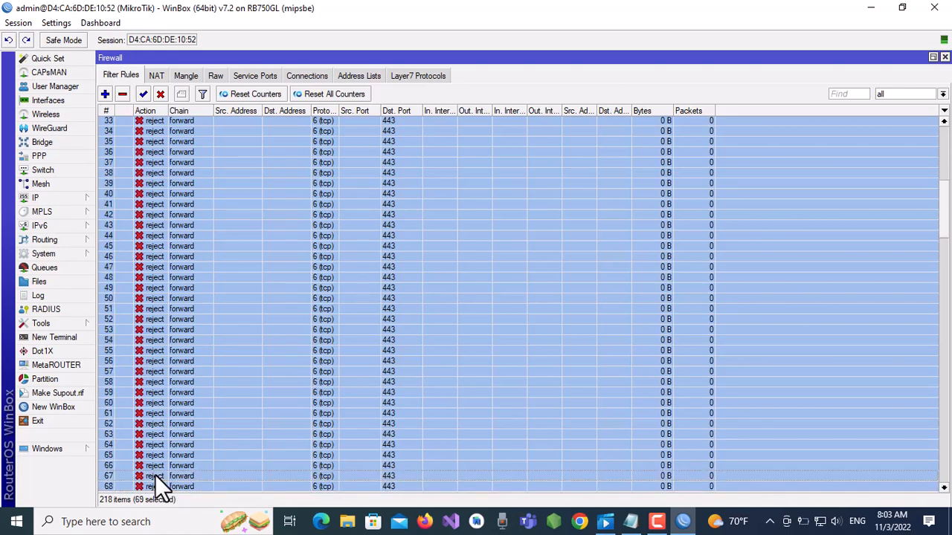
{"action": "key", "text": "shift+Down"}
{"action": "key", "text": "shift+Down"}
{"action": "key", "text": "shift+Down"}
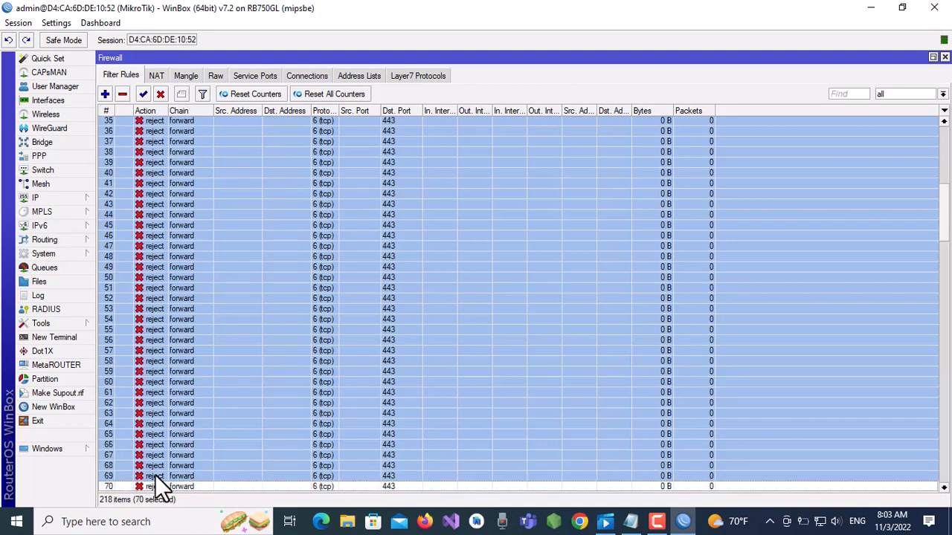
{"action": "key", "text": "shift+Down"}
{"action": "key", "text": "shift+Down"}
{"action": "key", "text": "shift+Down"}
{"action": "key", "text": "shift+Down"}
{"action": "key", "text": "shift+Down"}
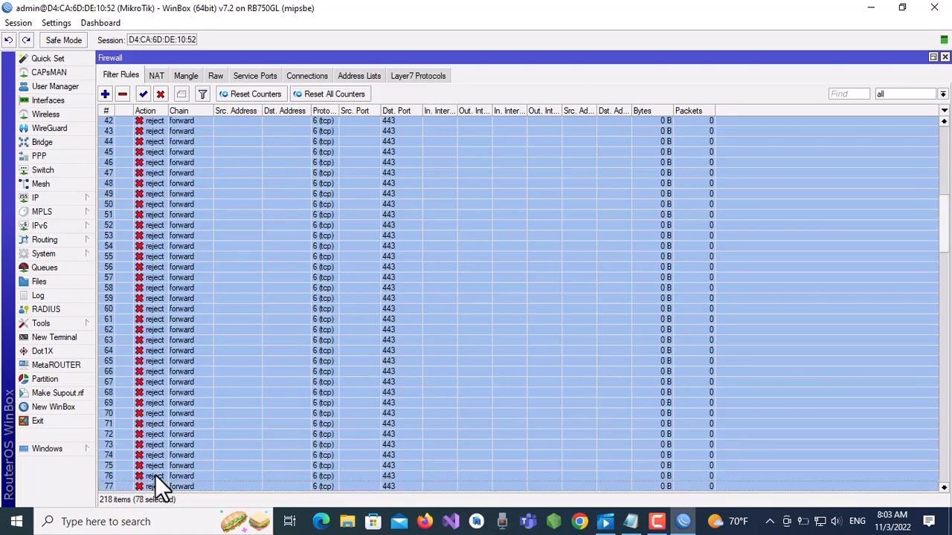
{"action": "key", "text": "shift+Down"}
{"action": "key", "text": "shift+Down"}
{"action": "key", "text": "shift+Down"}
{"action": "key", "text": "shift+Down"}
{"action": "key", "text": "shift+Down"}
{"action": "key", "text": "shift+Down"}
{"action": "key", "text": "shift+Down"}
{"action": "key", "text": "shift+Down"}
{"action": "key", "text": "shift+Down"}
{"action": "key", "text": "shift+Down"}
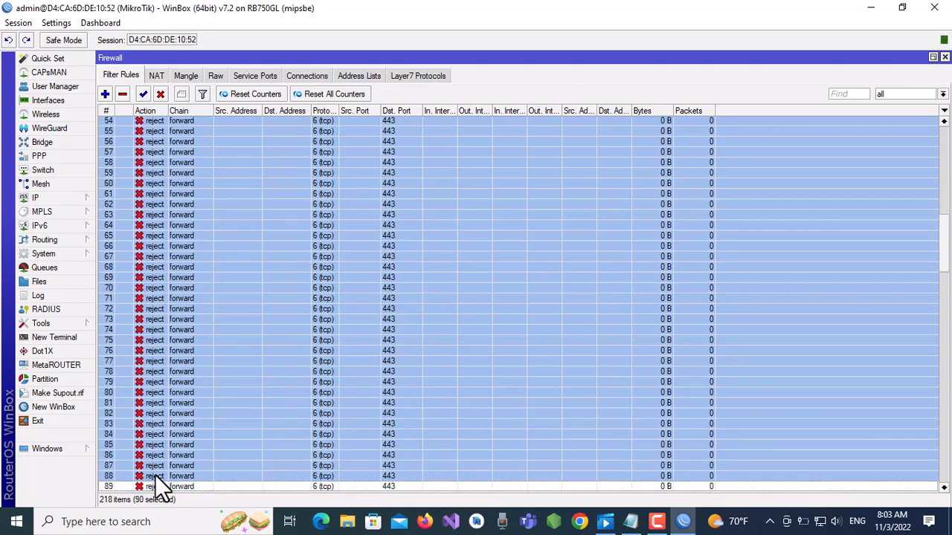
{"action": "key", "text": "shift+Down"}
{"action": "key", "text": "shift+Down"}
{"action": "key", "text": "shift+Down"}
{"action": "key", "text": "shift+Down"}
{"action": "key", "text": "shift+Down"}
{"action": "key", "text": "shift+Down"}
{"action": "key", "text": "shift+Down"}
{"action": "key", "text": "shift+Down"}
{"action": "key", "text": "shift+Down"}
{"action": "key", "text": "shift+Down"}
{"action": "key", "text": "shift+Down"}
{"action": "key", "text": "shift+Down"}
{"action": "key", "text": "shift+Down"}
{"action": "key", "text": "shift+Down"}
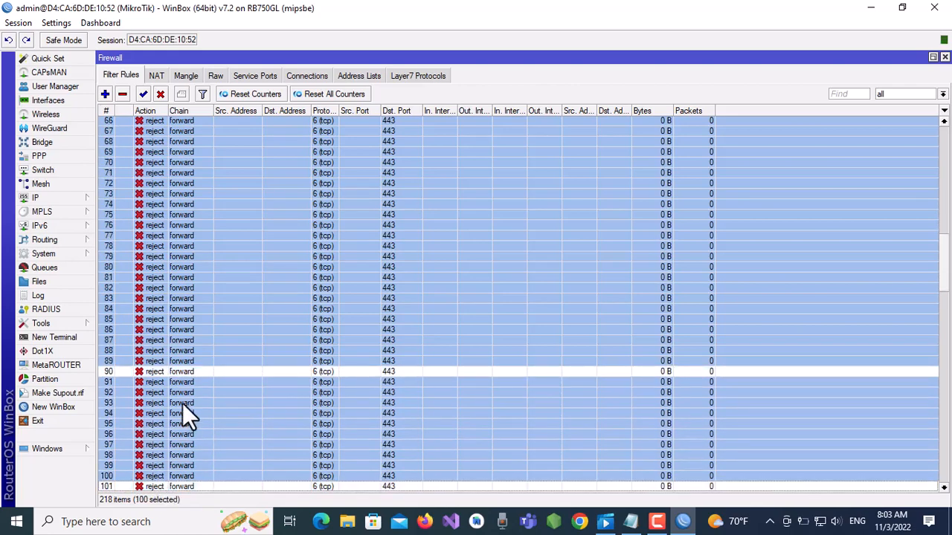
{"action": "left_click", "coordinate": [177, 369], "text": "ctrl"}
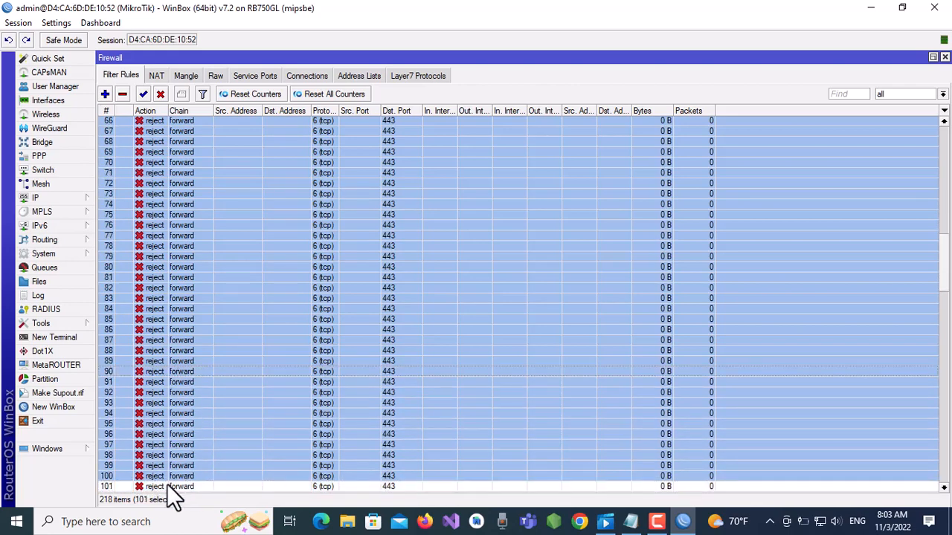
Extend the filter rule selection from rule 101 through rule 171, including the skipped rules 168 and 170.
{"action": "key", "text": "shift+Down"}
{"action": "key", "text": "shift+Down"}
{"action": "key", "text": "shift+Down"}
{"action": "key", "text": "shift+Down"}
{"action": "key", "text": "shift+Down"}
{"action": "key", "text": "shift+Down"}
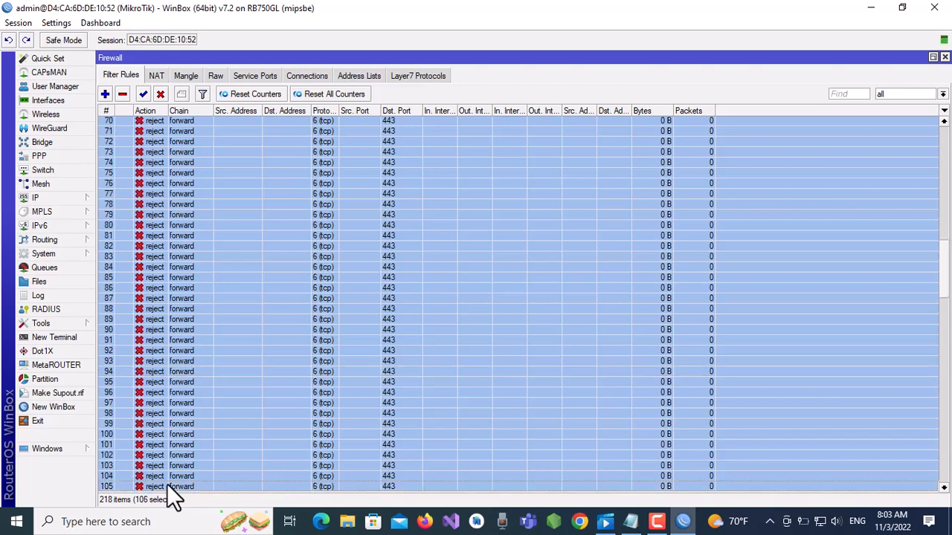
{"action": "key", "text": "shift+Down"}
{"action": "key", "text": "shift+Down"}
{"action": "key", "text": "shift+Down"}
{"action": "key", "text": "shift+Down"}
{"action": "key", "text": "shift+Down"}
{"action": "key", "text": "shift+Down"}
{"action": "key", "text": "shift+Down"}
{"action": "key", "text": "shift+Down"}
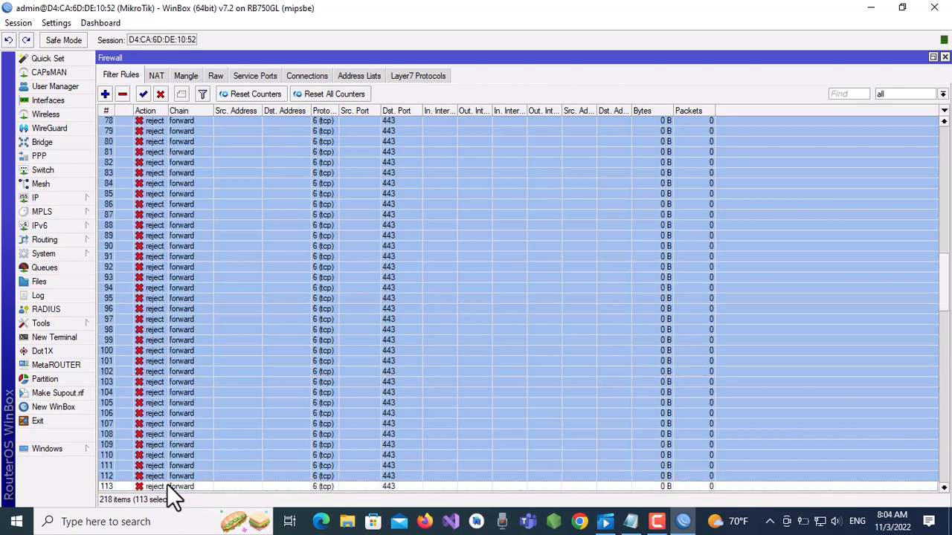
{"action": "key", "text": "shift+Down"}
{"action": "key", "text": "shift+Down"}
{"action": "key", "text": "shift+Down"}
{"action": "key", "text": "shift+Down"}
{"action": "key", "text": "shift+Down"}
{"action": "key", "text": "shift+Down"}
{"action": "key", "text": "shift+Down"}
{"action": "key", "text": "shift+Down"}
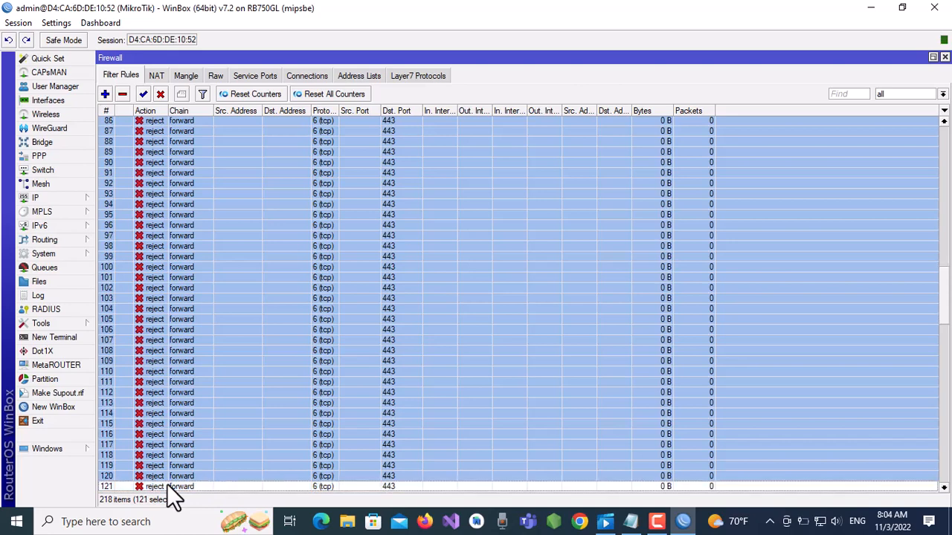
{"action": "key", "text": "shift+Down"}
{"action": "key", "text": "shift+Down"}
{"action": "key", "text": "shift+Down"}
{"action": "key", "text": "shift+Down"}
{"action": "key", "text": "shift+Down"}
{"action": "key", "text": "shift+Down"}
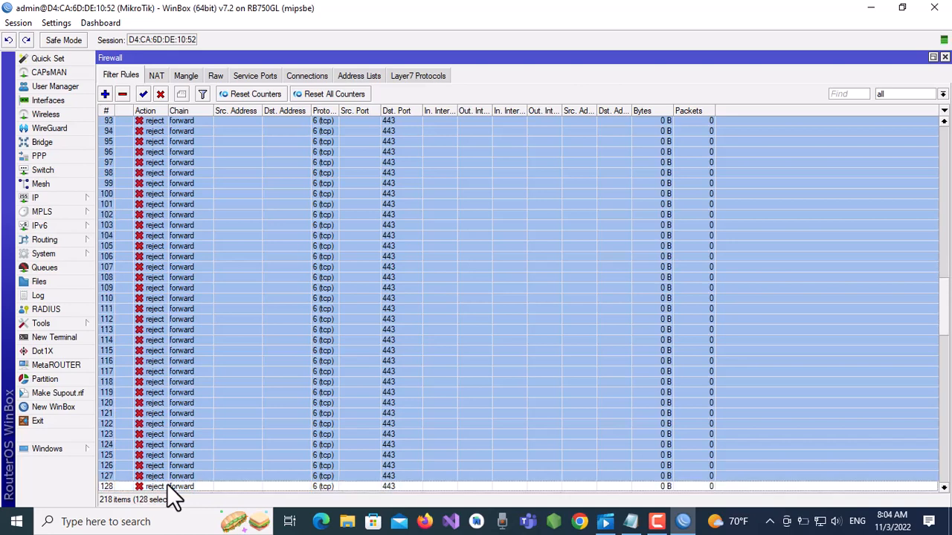
{"action": "key", "text": "shift+Down"}
{"action": "key", "text": "shift+Down"}
{"action": "key", "text": "shift+Down"}
{"action": "key", "text": "shift+Down"}
{"action": "key", "text": "shift+Down"}
{"action": "key", "text": "shift+Down"}
{"action": "key", "text": "shift+Down"}
{"action": "key", "text": "shift+Down"}
{"action": "key", "text": "shift+Down"}
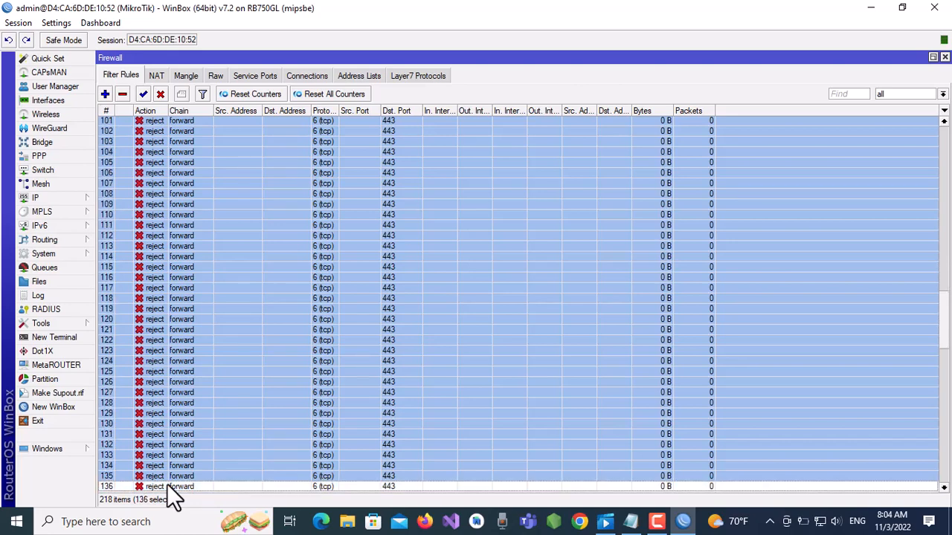
{"action": "key", "text": "shift+Down"}
{"action": "key", "text": "shift+Down"}
{"action": "key", "text": "shift+Down"}
{"action": "key", "text": "shift+Down"}
{"action": "key", "text": "shift+Down"}
{"action": "key", "text": "shift+Down"}
{"action": "key", "text": "shift+Down"}
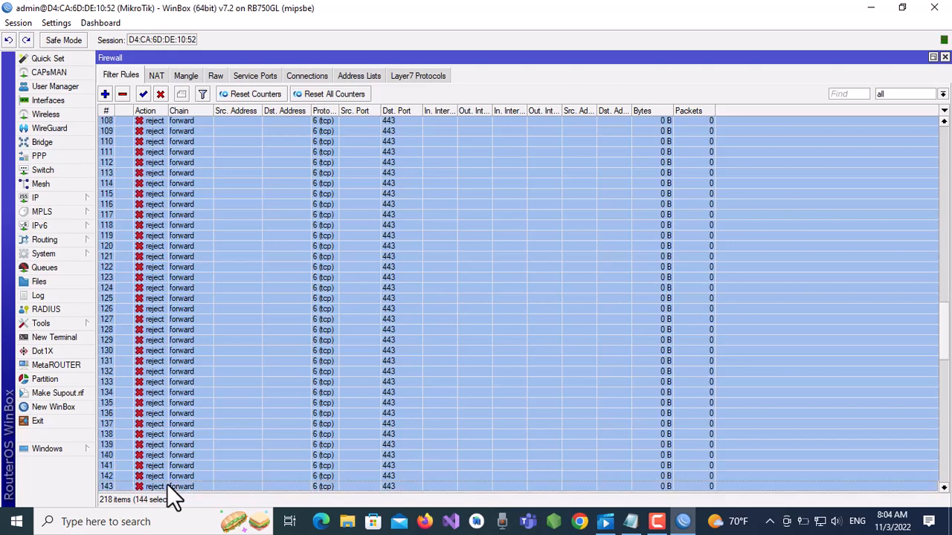
{"action": "key", "text": "shift+Down"}
{"action": "key", "text": "shift+Down"}
{"action": "key", "text": "shift+Down"}
{"action": "key", "text": "shift+Down"}
{"action": "key", "text": "shift+Down"}
{"action": "key", "text": "shift+Down"}
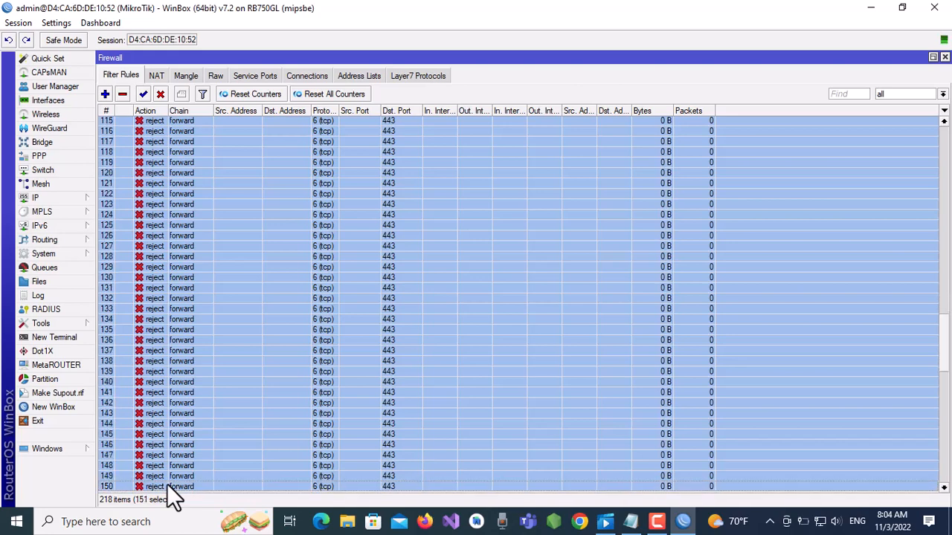
{"action": "key", "text": "shift+Down"}
{"action": "key", "text": "shift+Down"}
{"action": "key", "text": "shift+Down"}
{"action": "key", "text": "shift+Down"}
{"action": "key", "text": "shift+Down"}
{"action": "key", "text": "shift+Down"}
{"action": "key", "text": "shift+Down"}
{"action": "key", "text": "shift+Down"}
{"action": "key", "text": "shift+Down"}
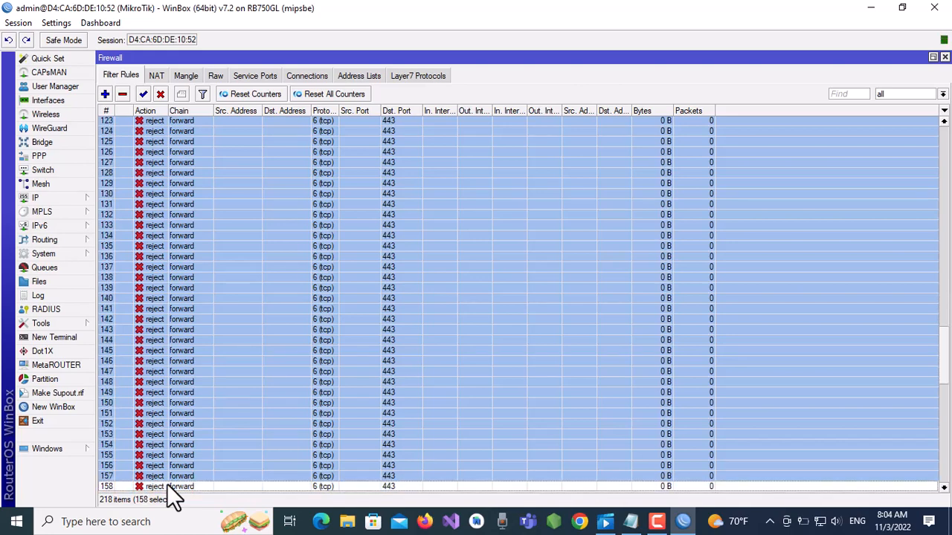
{"action": "key", "text": "shift+Down"}
{"action": "key", "text": "shift+Down"}
{"action": "key", "text": "shift+Down"}
{"action": "key", "text": "shift+Down"}
{"action": "key", "text": "shift+Down"}
{"action": "key", "text": "shift+Down"}
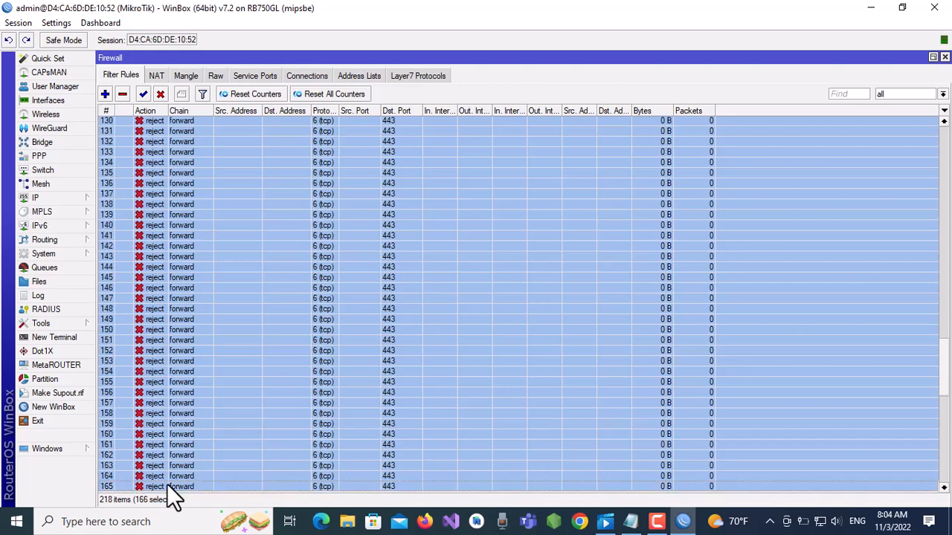
{"action": "key", "text": "shift+Down"}
{"action": "key", "text": "shift+Down"}
{"action": "key", "text": "shift+Down"}
{"action": "key", "text": "shift+Down"}
{"action": "key", "text": "shift+Down"}
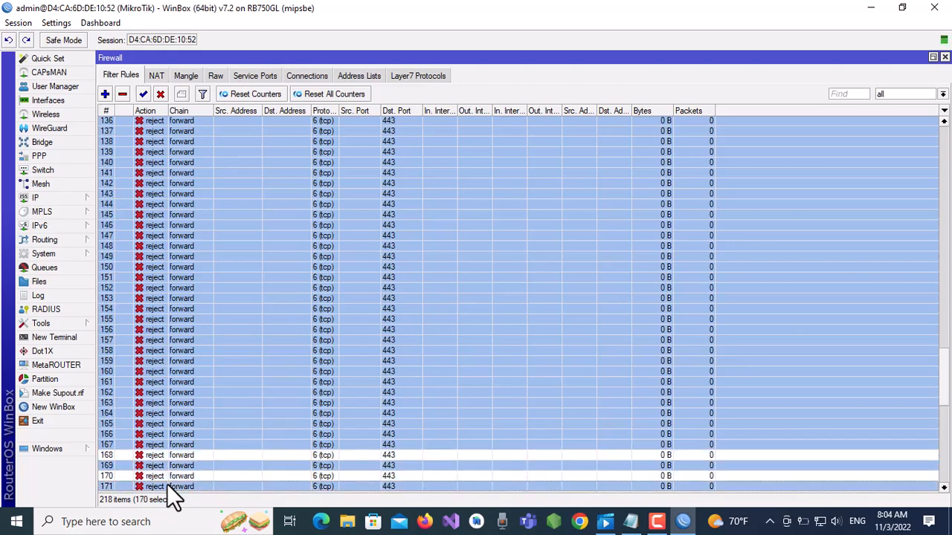
{"action": "left_click", "coordinate": [166, 459], "text": "ctrl"}
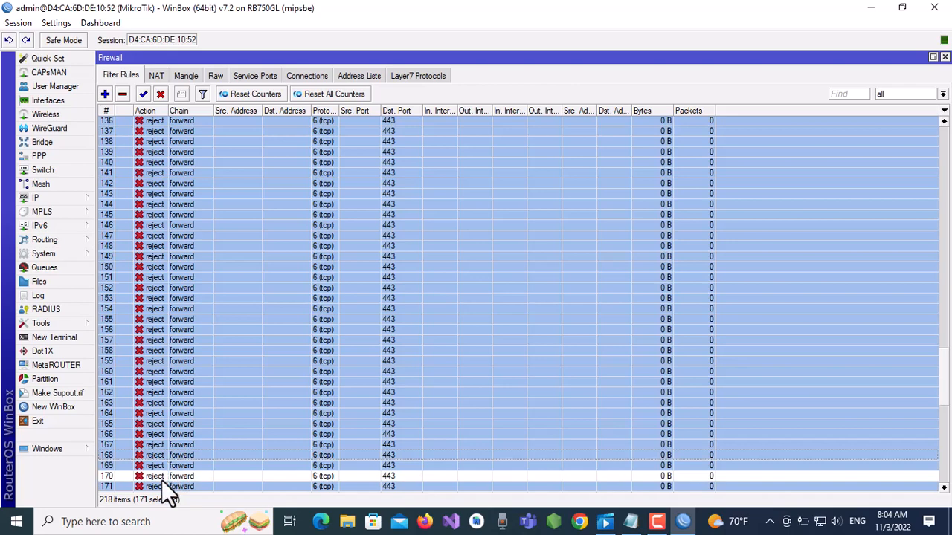
{"action": "left_click", "coordinate": [161, 478], "text": "ctrl"}
Extend the filter rule selection from rule 171 through rule 206.
{"action": "left_click", "coordinate": [159, 487], "text": "ctrl"}
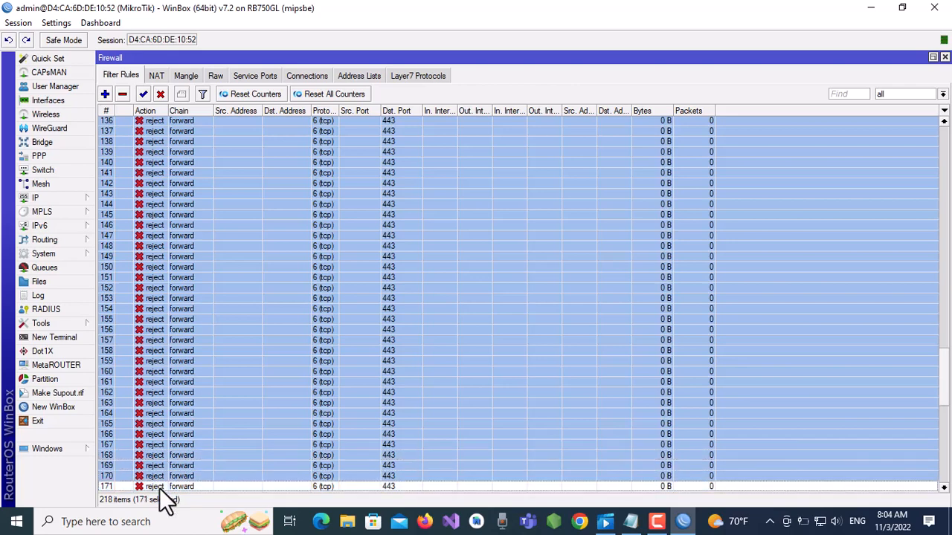
{"action": "left_click", "coordinate": [163, 488], "text": "ctrl"}
{"action": "left_click_drag", "start_coordinate": [157, 488], "coordinate": [157, 485]}
{"action": "left_click_drag", "start_coordinate": [157, 487], "coordinate": [157, 485]}
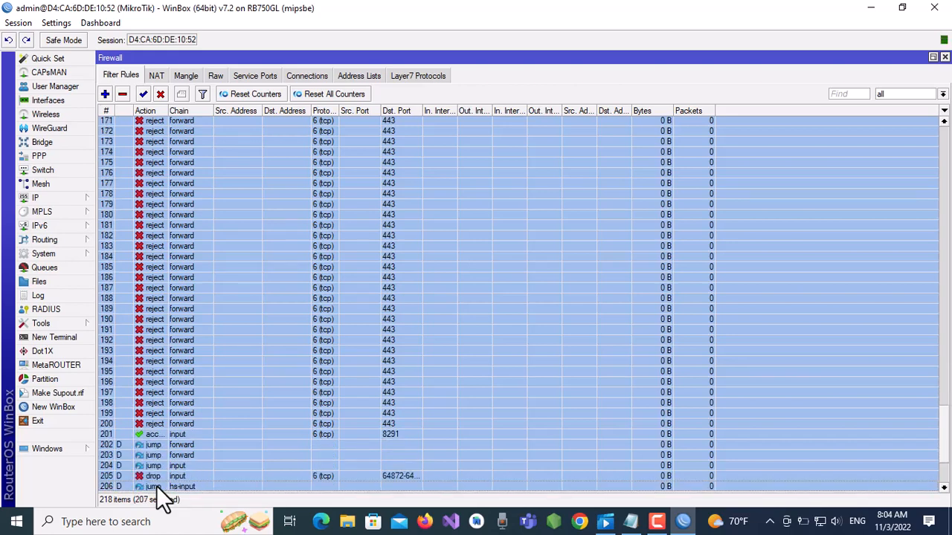
Remove rules 201 through 206 from the selection, keeping only the reject rules up to rule 200 selected.
{"action": "left_click", "coordinate": [150, 431], "text": "ctrl"}
{"action": "left_click", "coordinate": [145, 445], "text": "ctrl"}
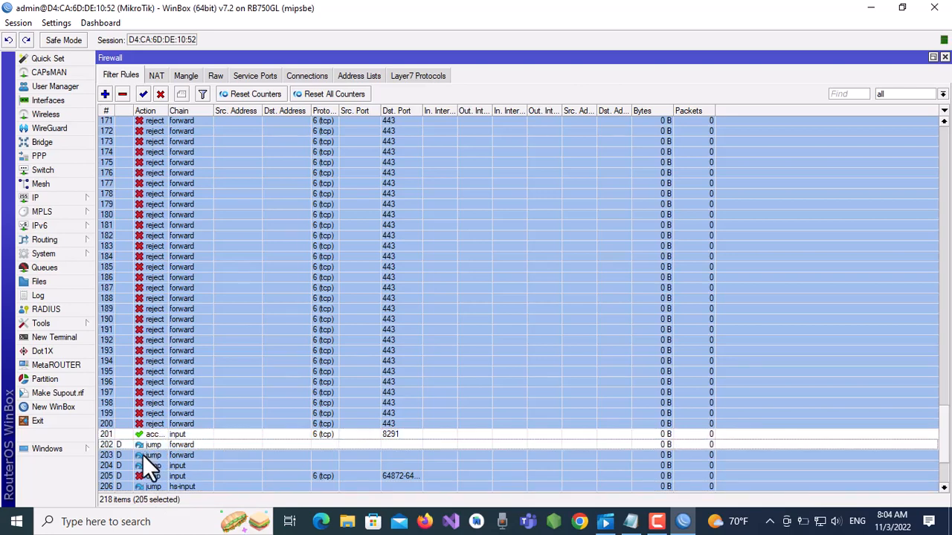
{"action": "left_click", "coordinate": [142, 455], "text": "ctrl"}
{"action": "left_click", "coordinate": [142, 464], "text": "ctrl"}
{"action": "left_click", "coordinate": [143, 476], "text": "ctrl"}
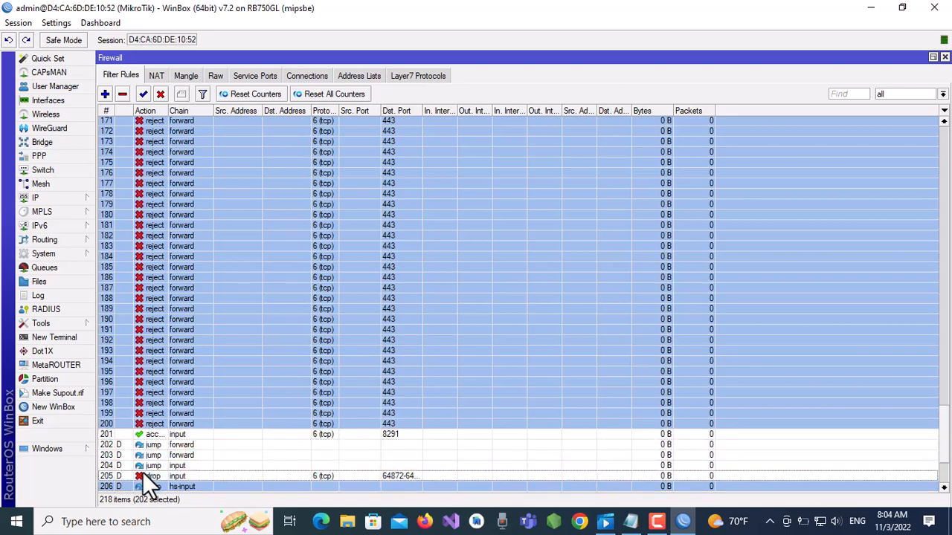
{"action": "left_click", "coordinate": [141, 485], "text": "ctrl"}
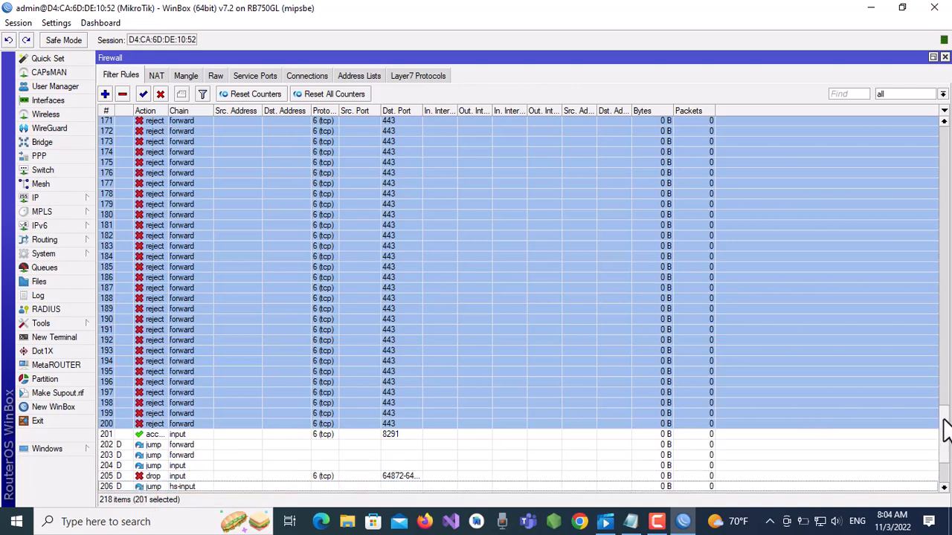
Check the extent of the selection and delete the selected filter rules 0 through 200.
{"action": "scroll", "coordinate": [948, 438], "scroll_direction": "down", "scroll_amount": 4}
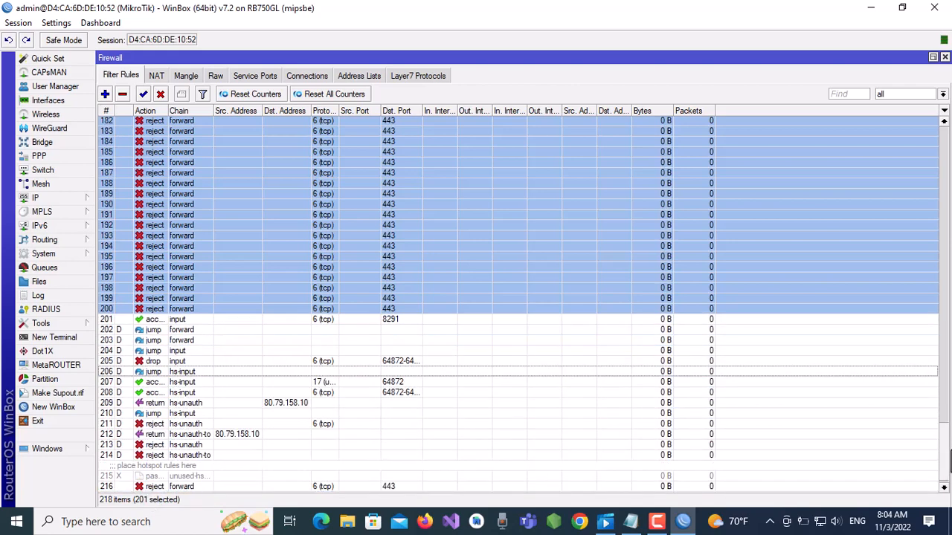
{"action": "scroll", "coordinate": [949, 458], "scroll_direction": "up", "scroll_amount": 4}
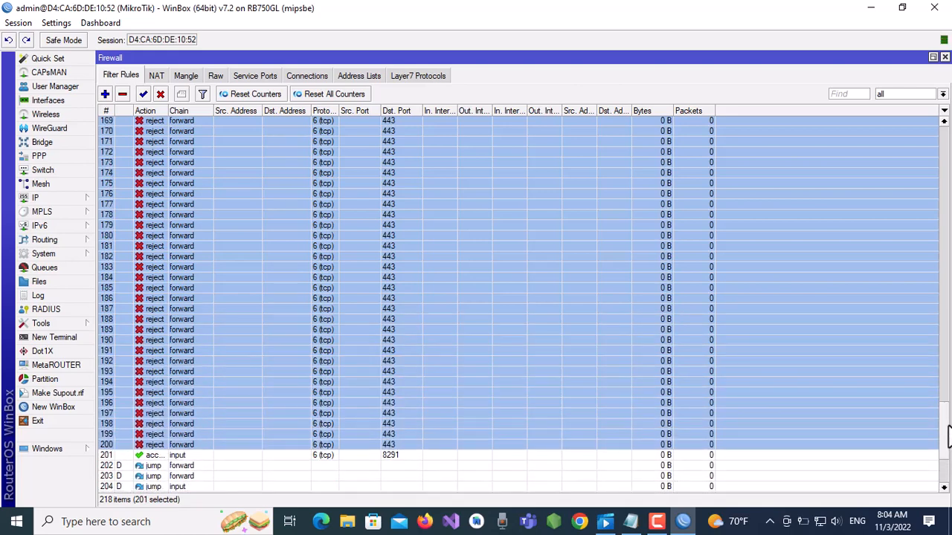
{"action": "left_click_drag", "start_coordinate": [949, 435], "coordinate": [935, 145]}
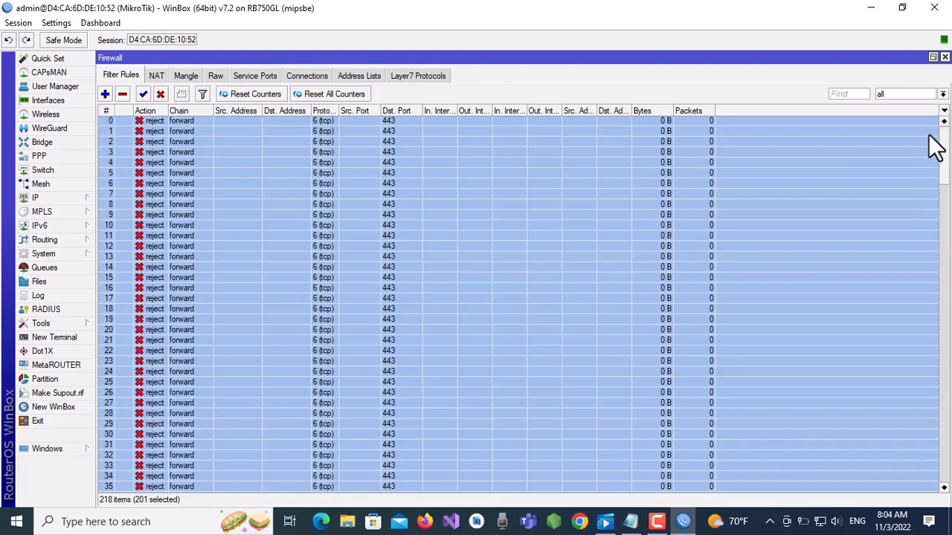
{"action": "left_click", "coordinate": [122, 92]}
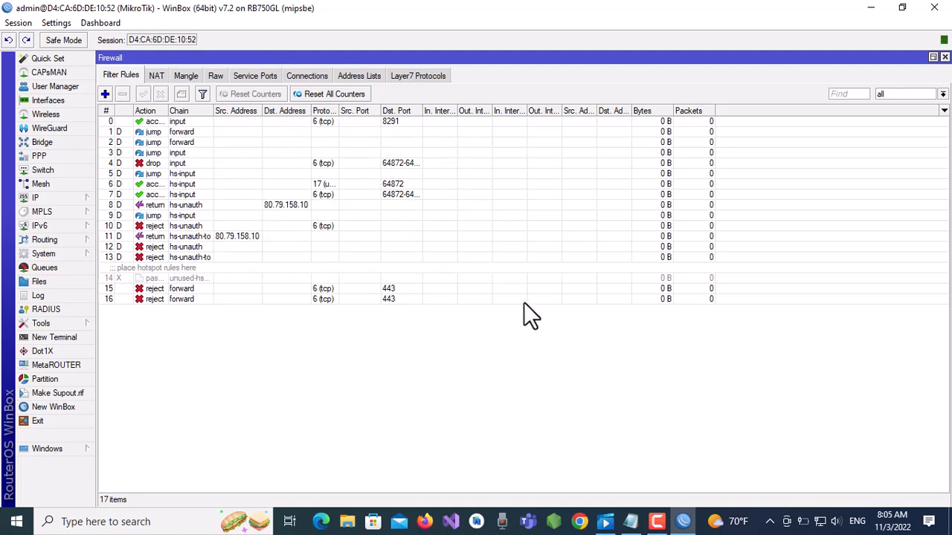
Restart WinBox, reconnecting to the router with the saved login, and reopen the IP firewall's filter rules.
{"action": "left_click", "coordinate": [945, 57]}
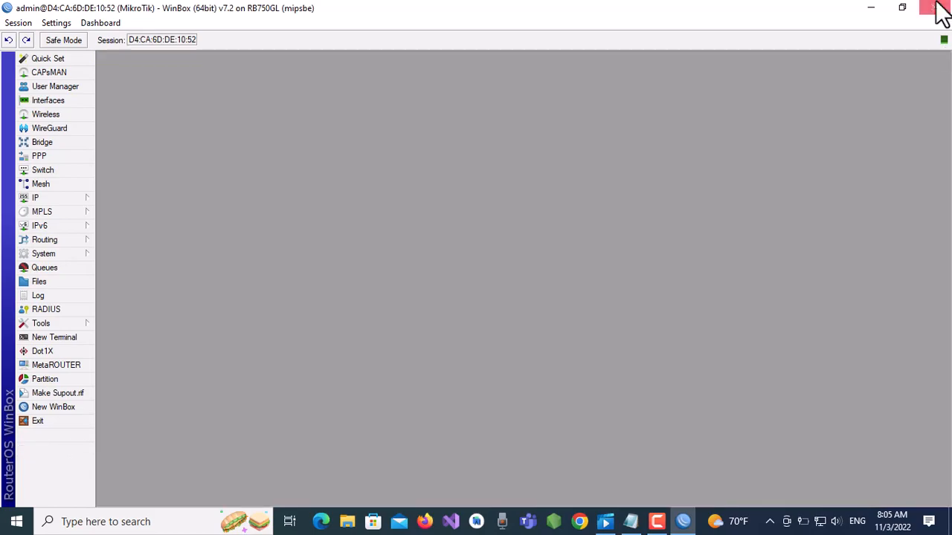
{"action": "left_click", "coordinate": [937, 10]}
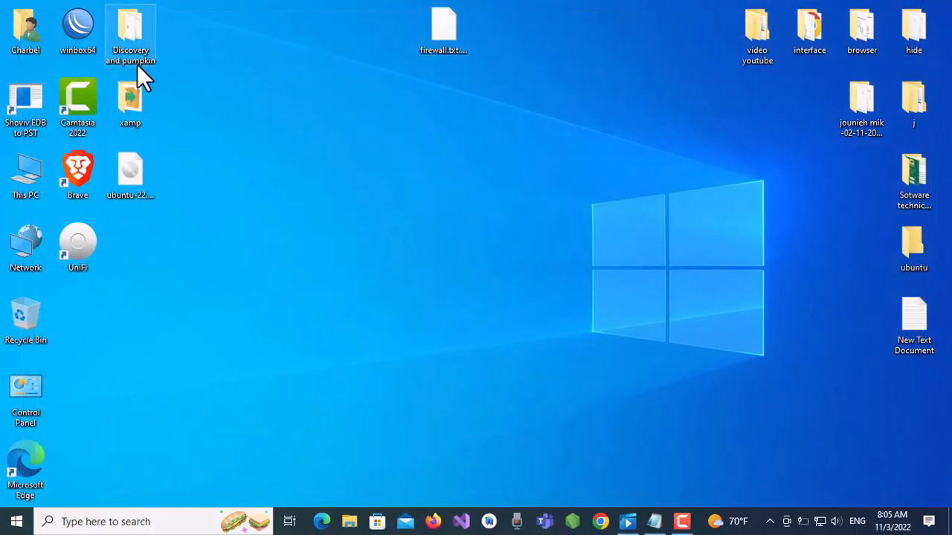
{"action": "double_click", "coordinate": [77, 22]}
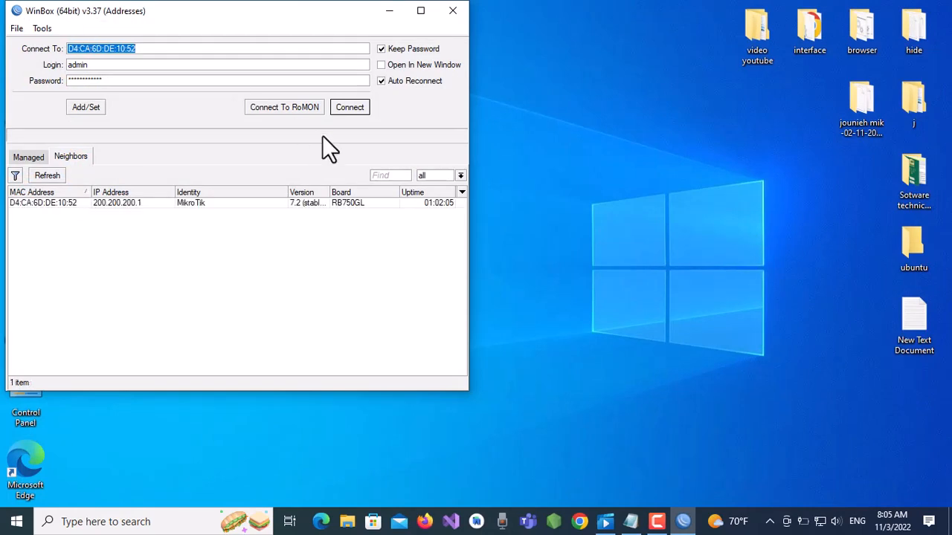
{"action": "left_click", "coordinate": [346, 109]}
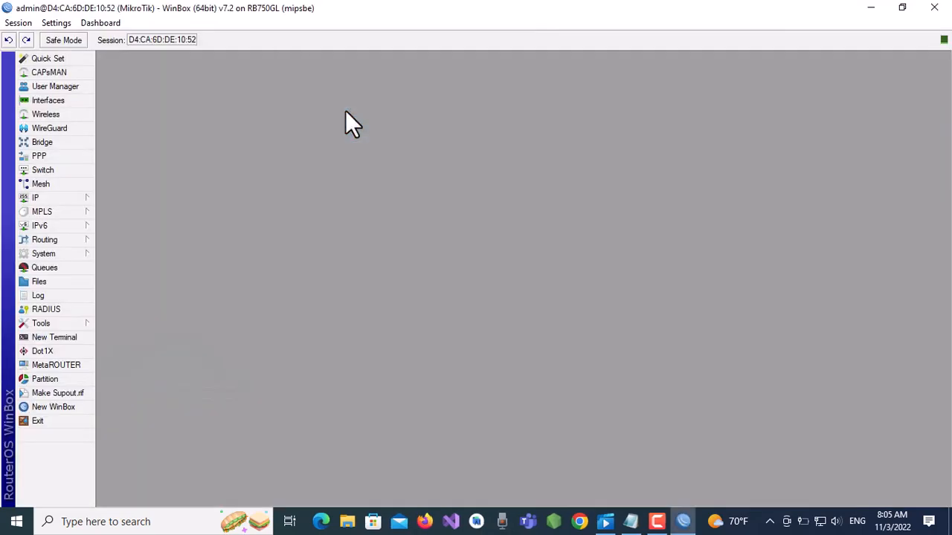
{"action": "left_click", "coordinate": [78, 199]}
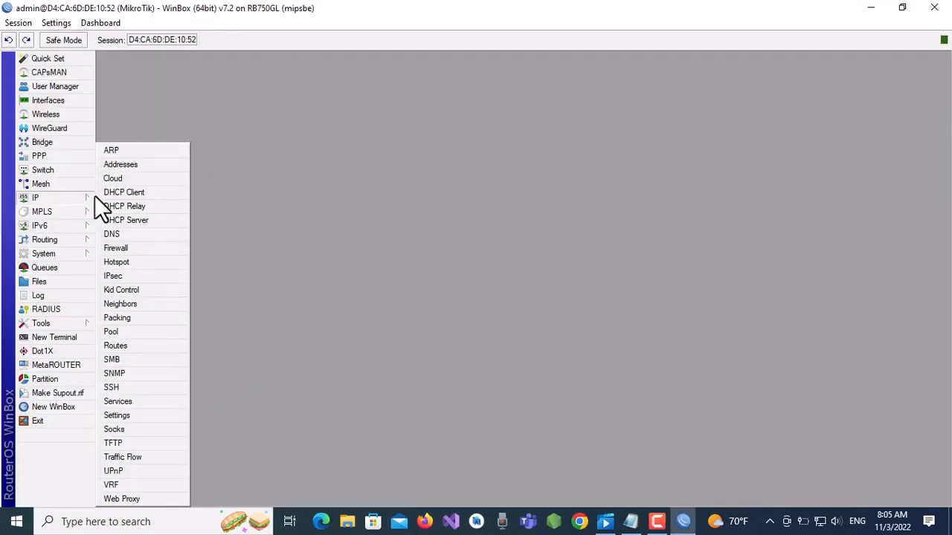
{"action": "left_click", "coordinate": [134, 246]}
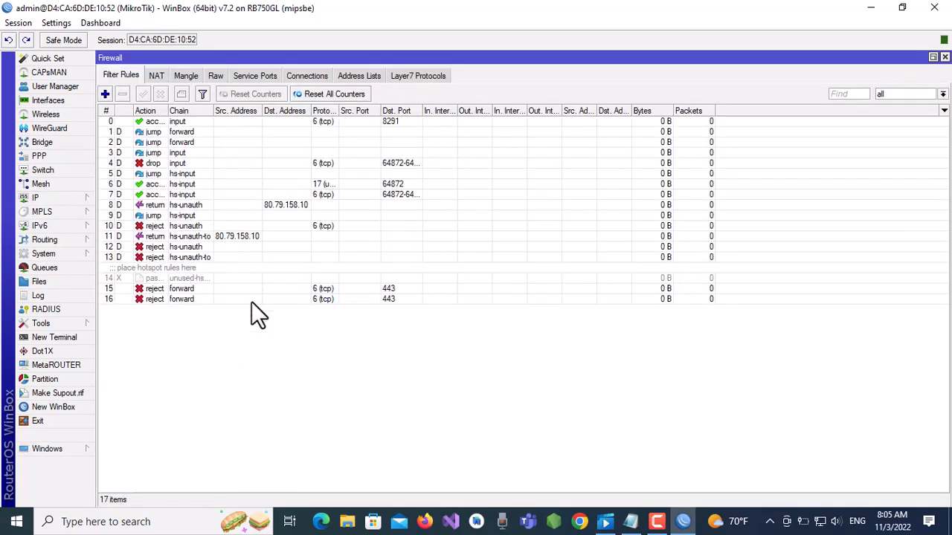
Minimize WinBox, move the exported firewall.txt.rsc to the middle of the desktop and open it in Notepad++.
{"action": "left_click", "coordinate": [872, 9]}
{"action": "left_click", "coordinate": [443, 26]}
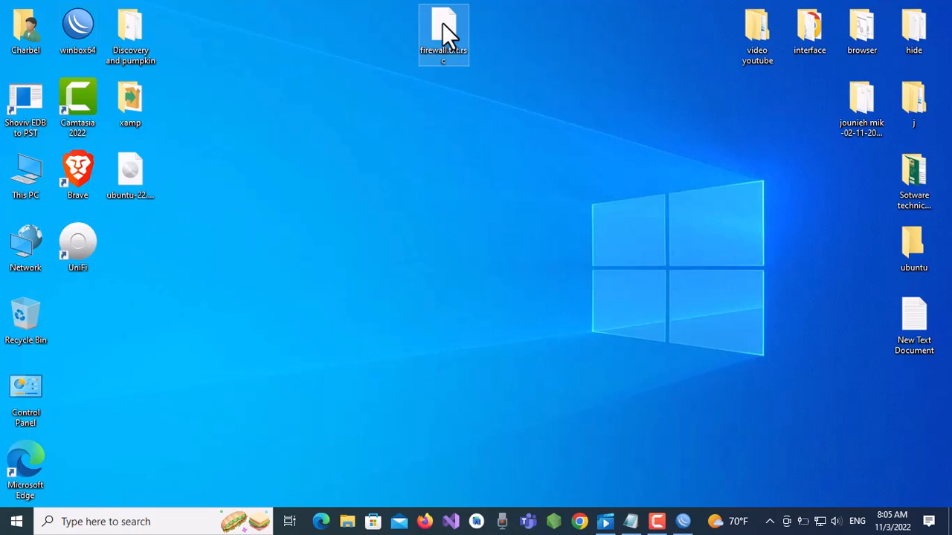
{"action": "right_click", "coordinate": [444, 32]}
{"action": "left_click_drag", "start_coordinate": [439, 30], "coordinate": [444, 237]}
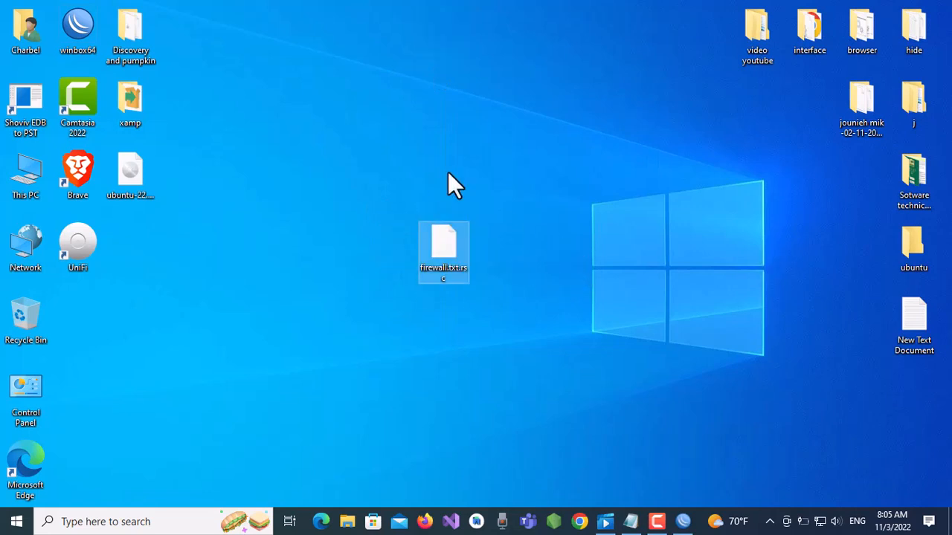
{"action": "right_click", "coordinate": [451, 246]}
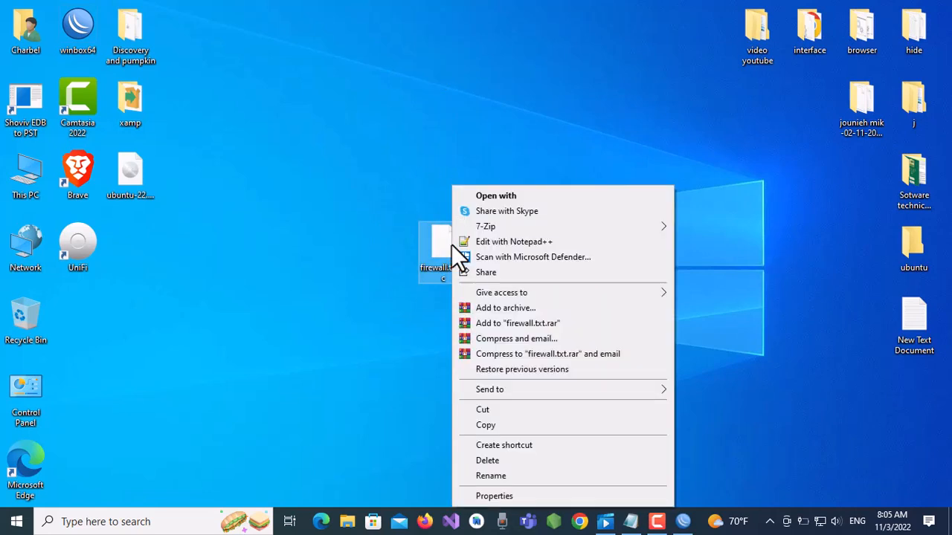
{"action": "left_click", "coordinate": [509, 241]}
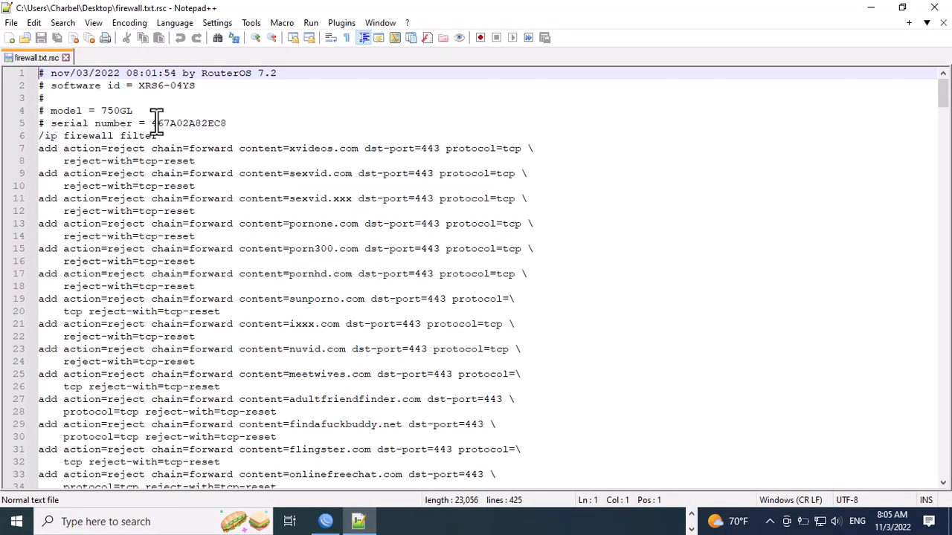
Copy lines 6 through 408 of the export, starting at "/ip firewall filter", and switch back to WinBox.
{"action": "left_click_drag", "start_coordinate": [41, 138], "coordinate": [220, 259]}
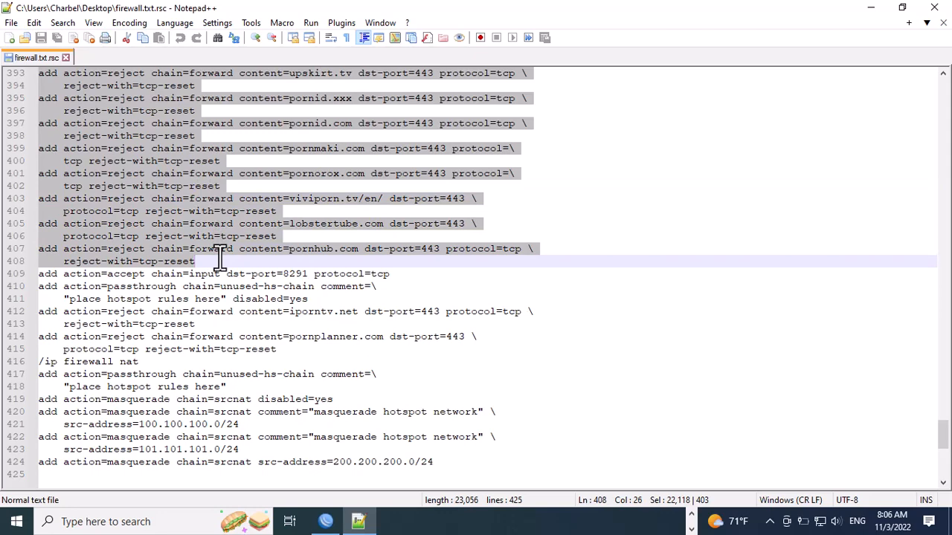
{"action": "right_click", "coordinate": [134, 169]}
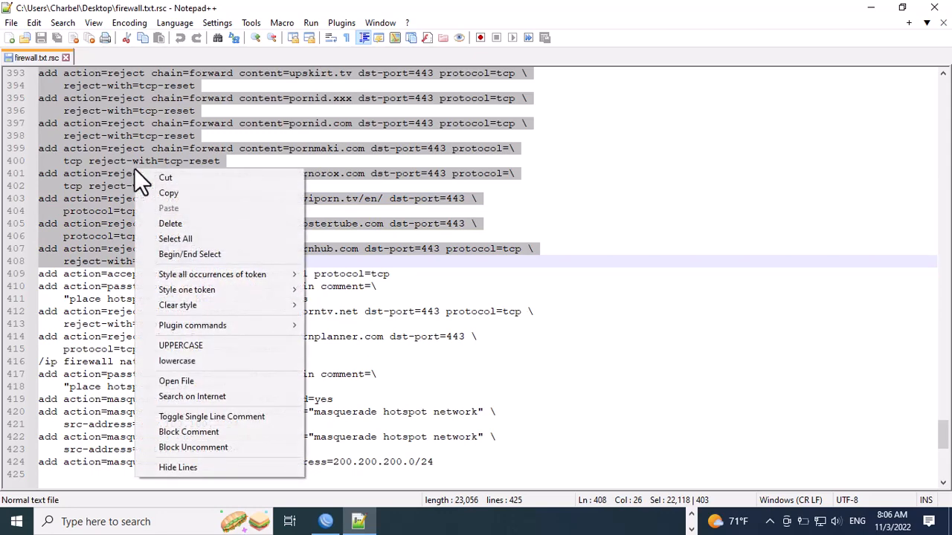
{"action": "left_click", "coordinate": [167, 195]}
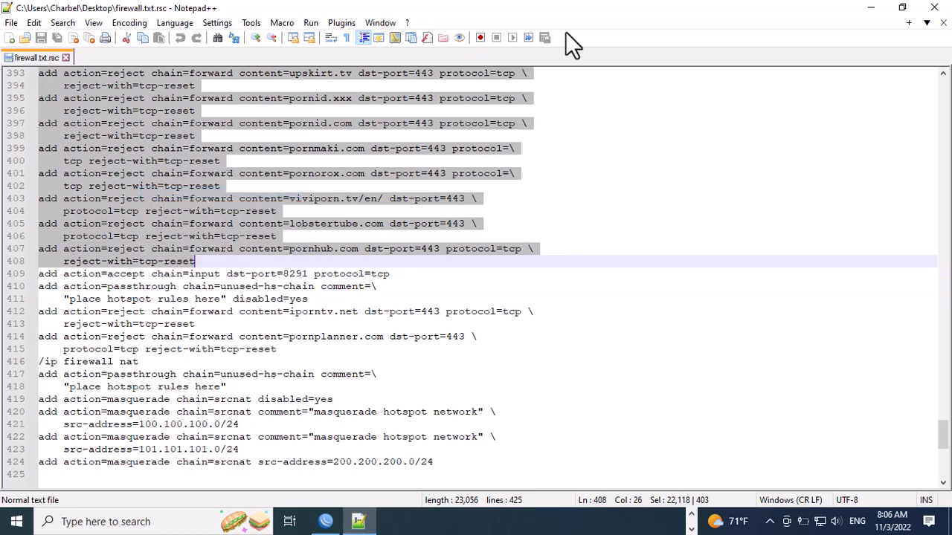
{"action": "left_click", "coordinate": [877, 8]}
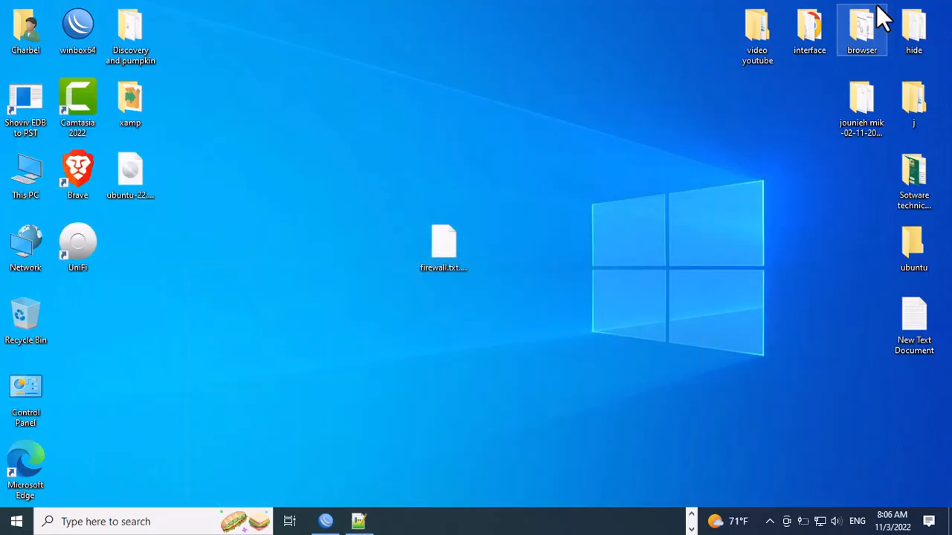
{"action": "left_click", "coordinate": [327, 521]}
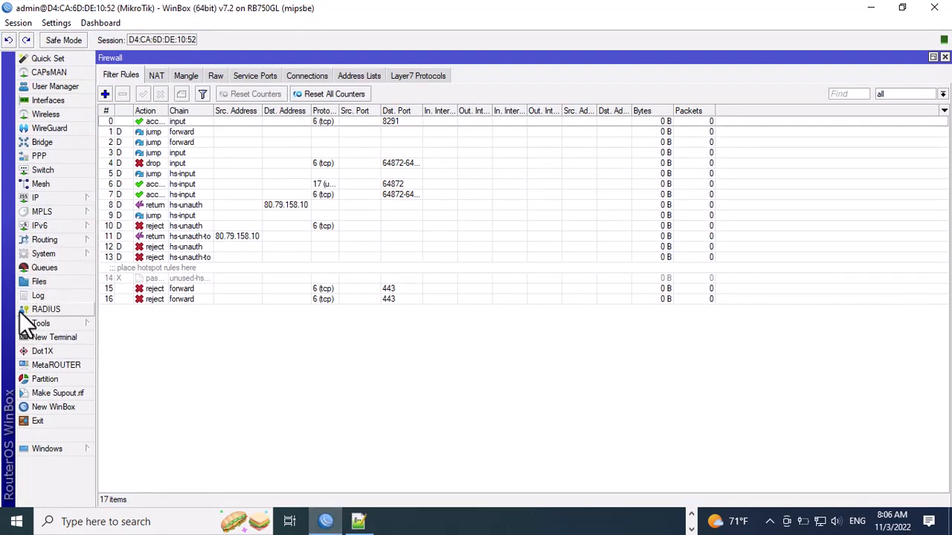
Paste the copied firewall filter commands into a new router terminal, run them through the last line, and close the terminal.
{"action": "left_click", "coordinate": [56, 339]}
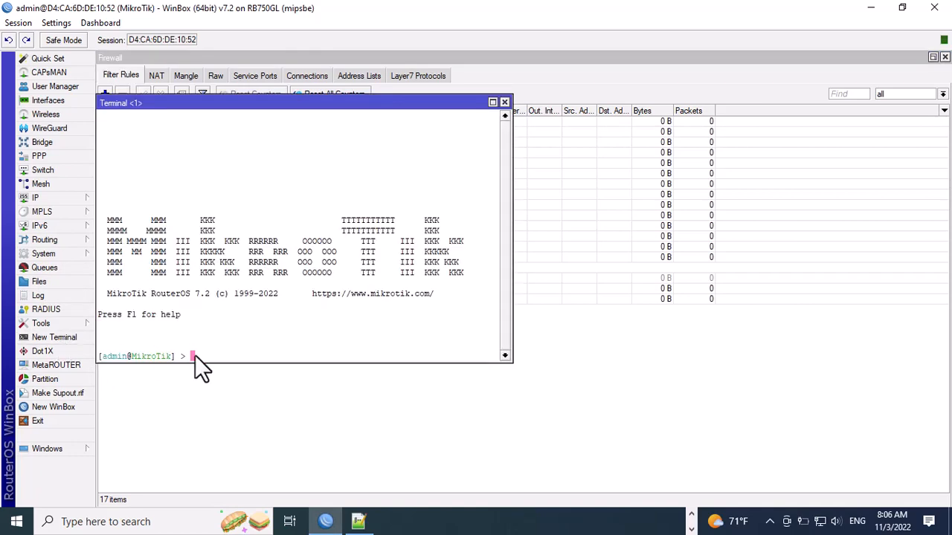
{"action": "key", "text": "ctrl+v"}
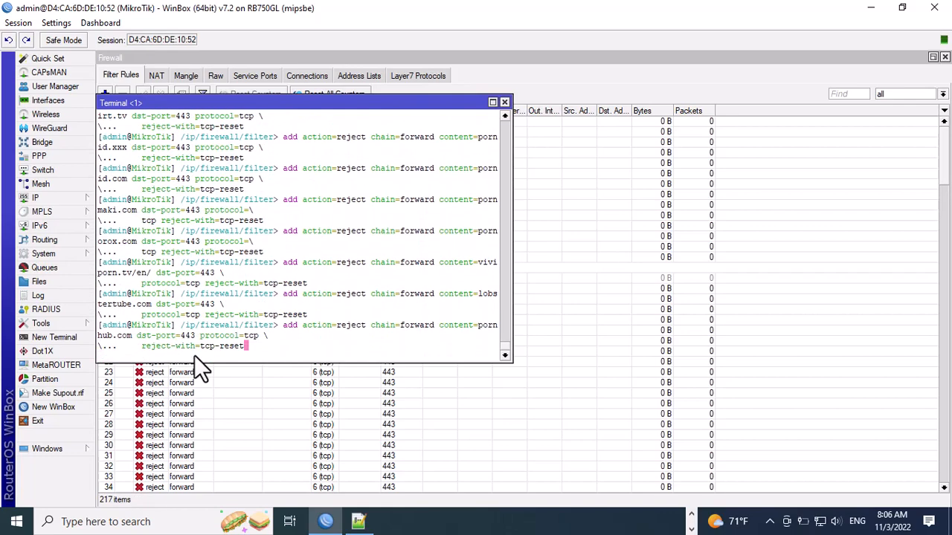
{"action": "key", "text": "Return"}
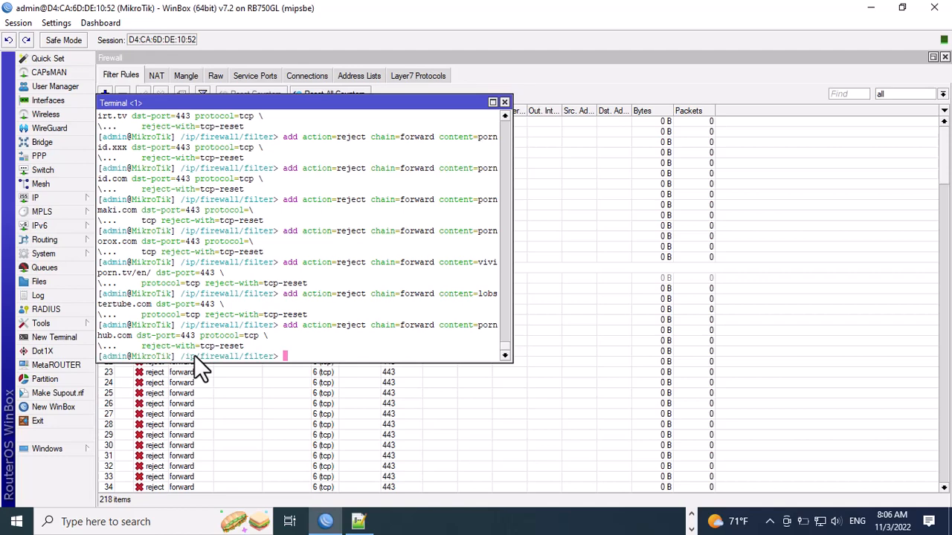
{"action": "left_click", "coordinate": [504, 102]}
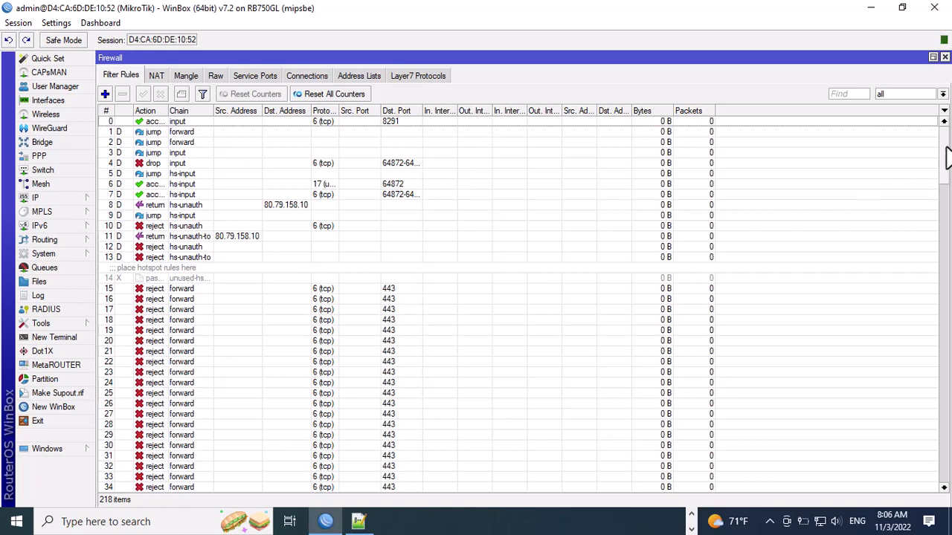
Look through the restored filter rules down to the end of the list, and close the firewall window and WinBox.
{"action": "left_click_drag", "start_coordinate": [948, 154], "coordinate": [949, 470]}
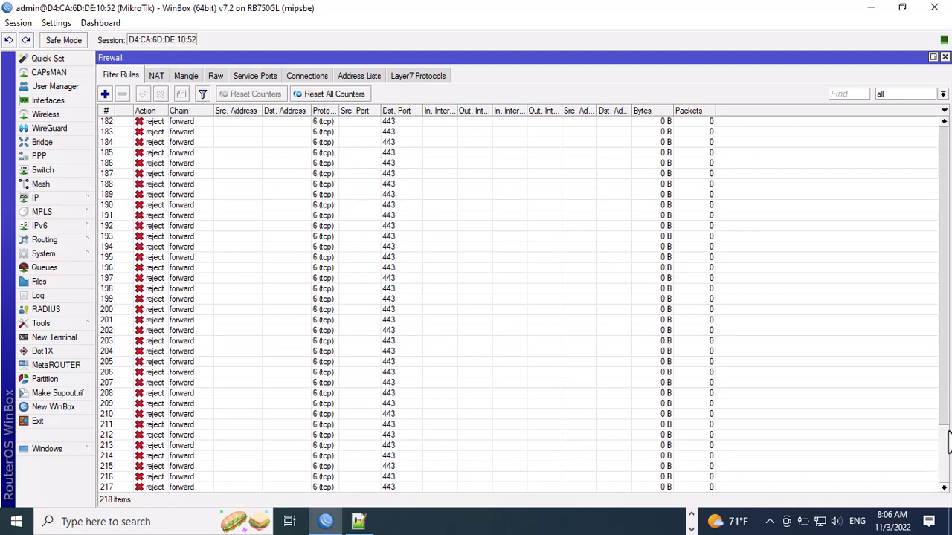
{"action": "left_click_drag", "start_coordinate": [945, 451], "coordinate": [949, 197]}
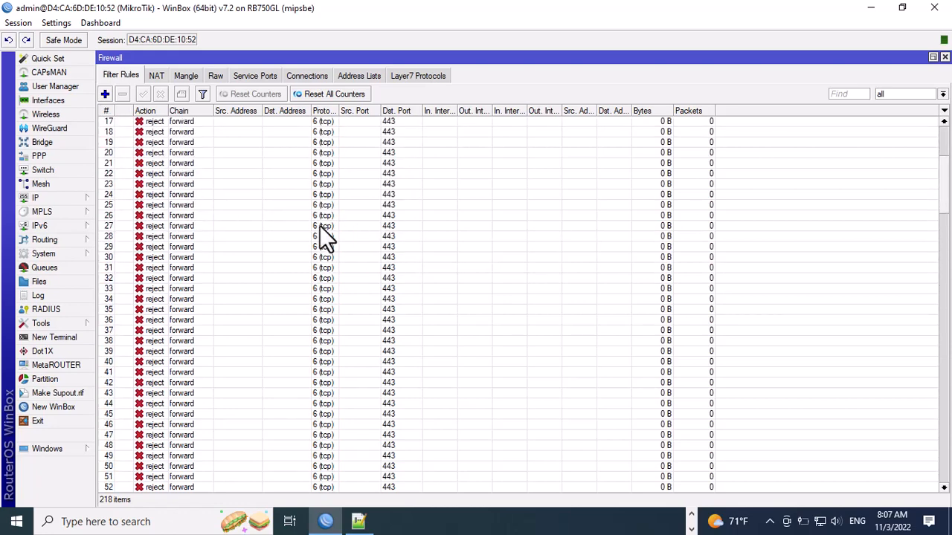
{"action": "left_click", "coordinate": [945, 58]}
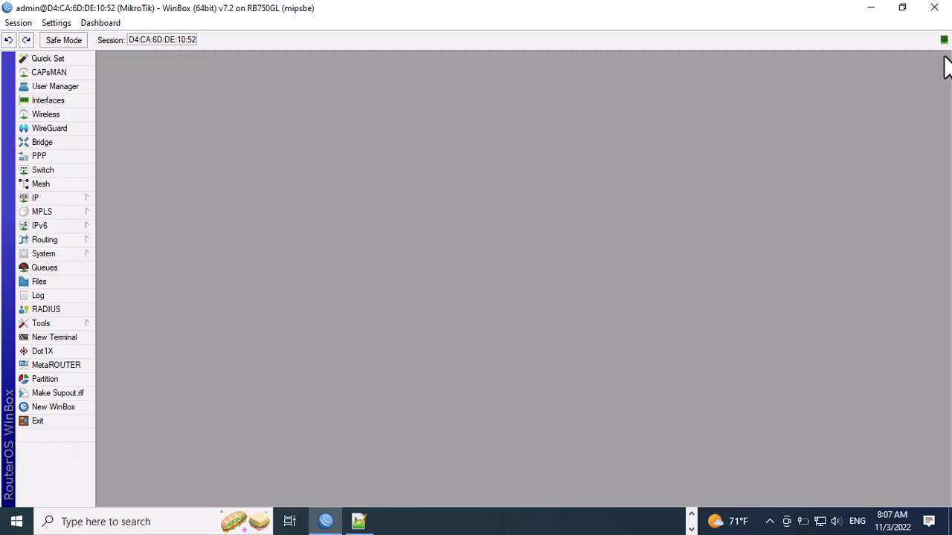
{"action": "left_click", "coordinate": [934, 8]}
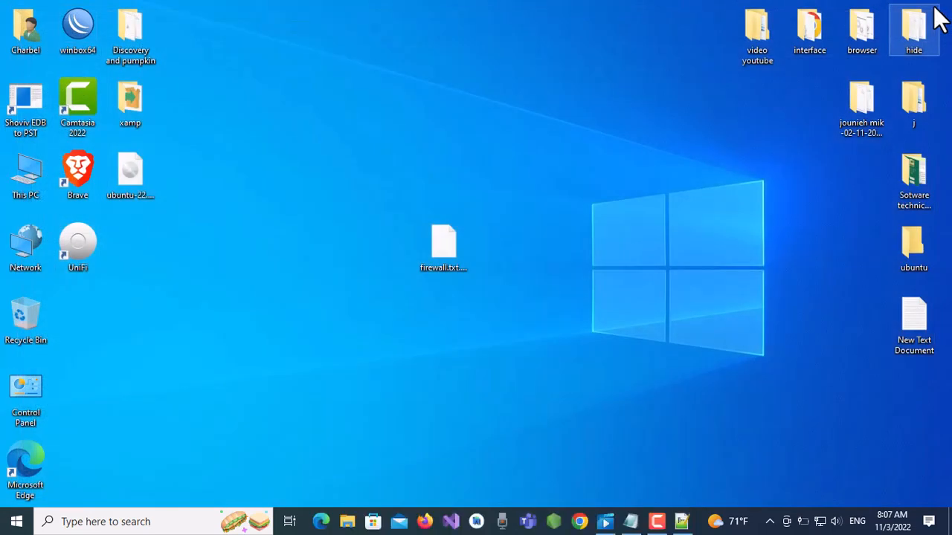